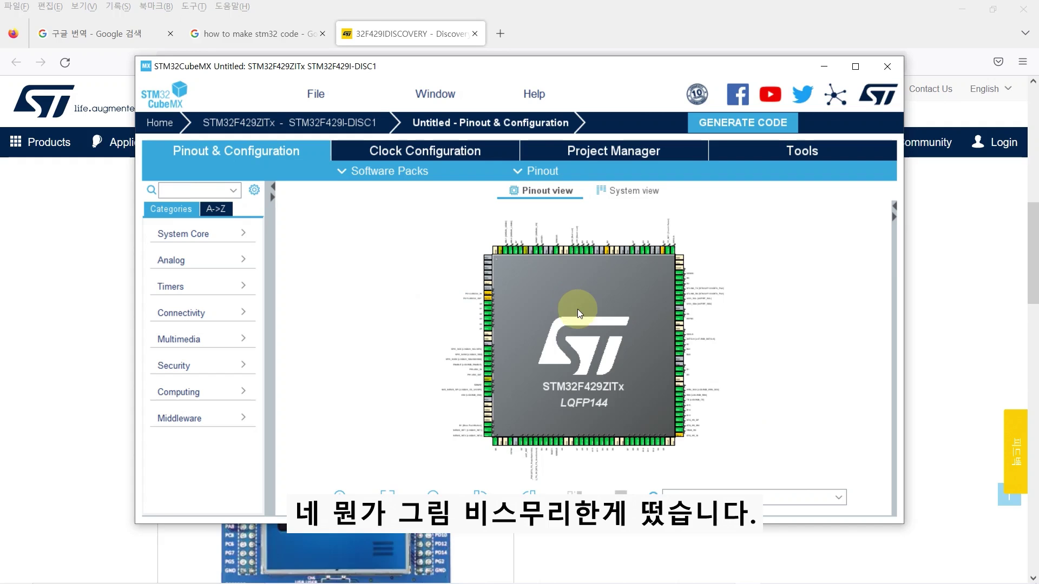
# Locate the B1 [Blue PushButton] pin on the chip in the pinout diagram
pyautogui.scroll(5, 567, 341)
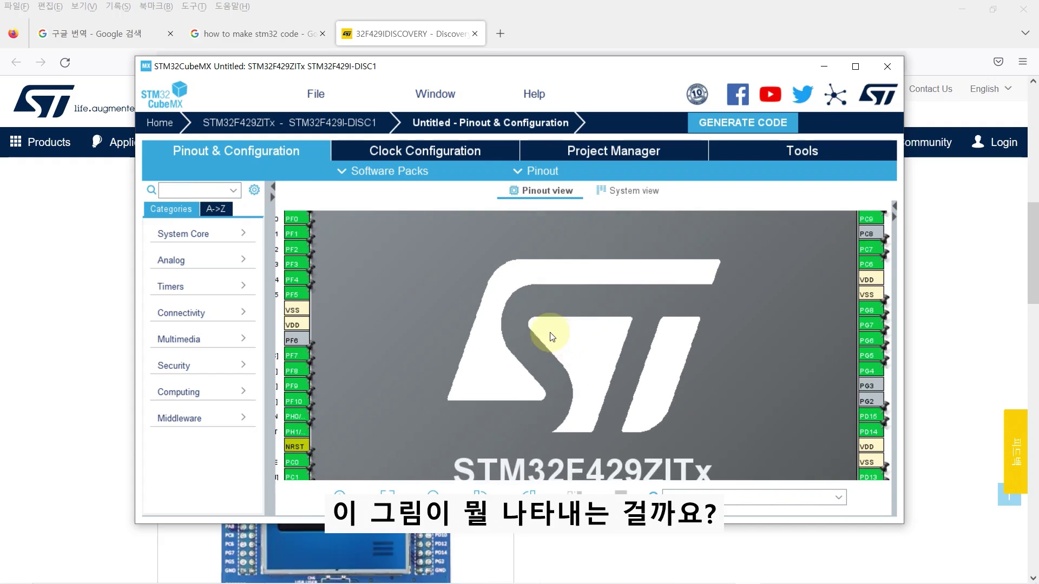
pyautogui.scroll(-3, 522, 274)
pyautogui.moveTo(501, 258); pyautogui.dragTo(596, 351)
pyautogui.scroll(4, 538, 315)
pyautogui.scroll(2, 466, 406)
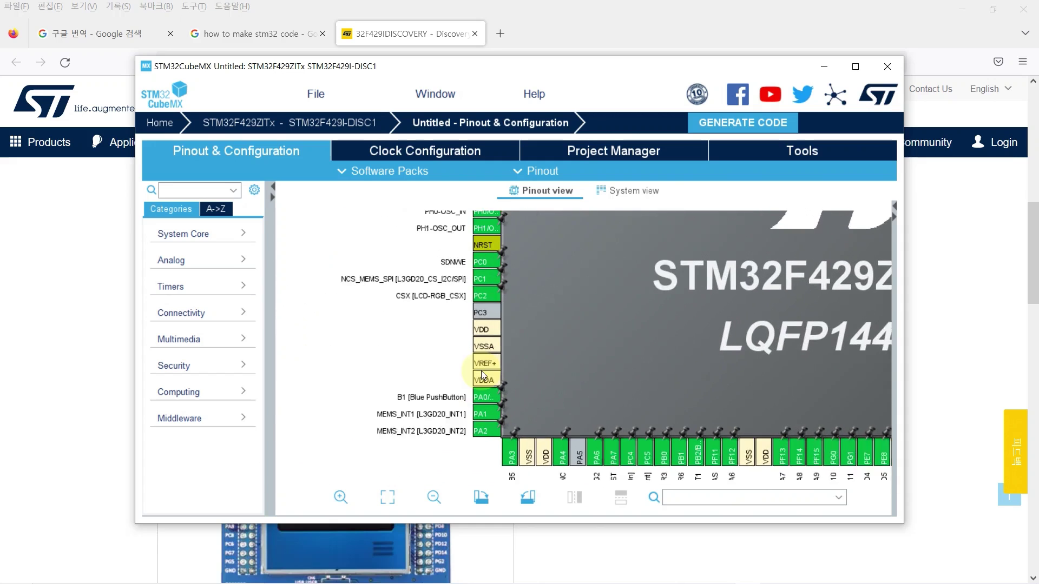
pyautogui.moveTo(466, 406); pyautogui.dragTo(573, 333)
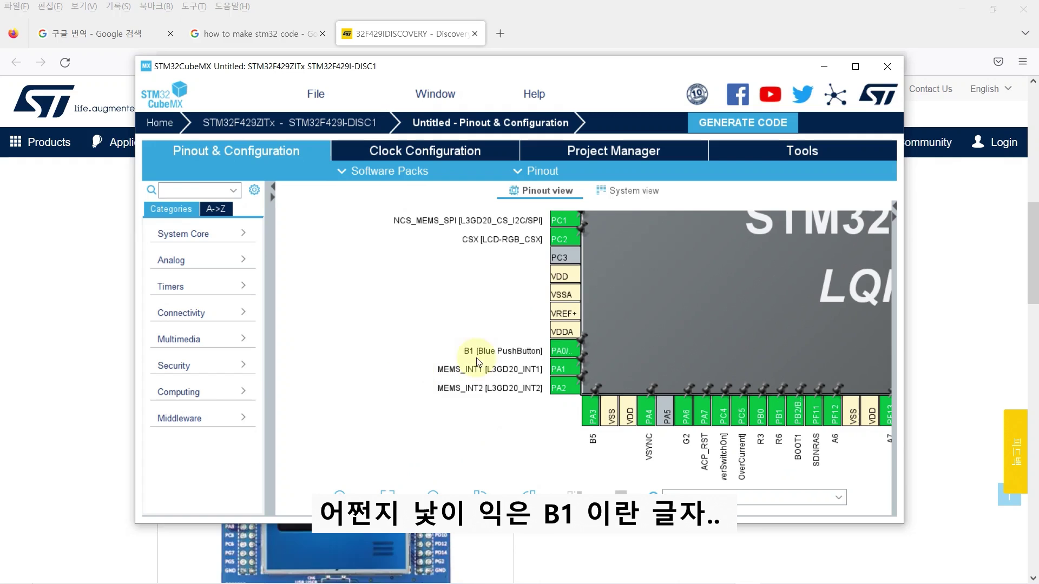
# Switch to the browser and enlarge the discovery board photo to examine the blue USER button and the LEDs
pyautogui.click(505, 558)
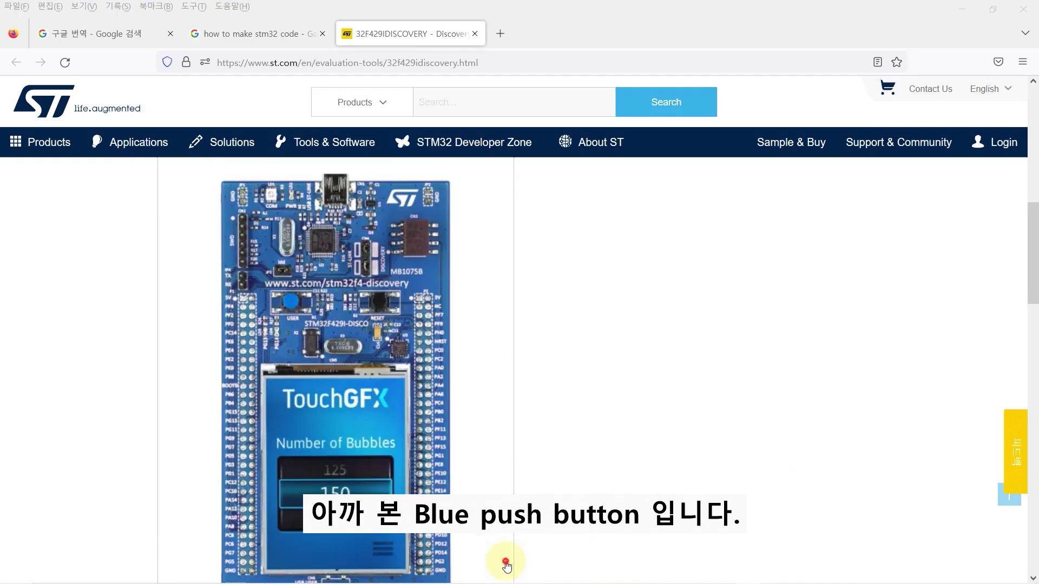
pyautogui.click(369, 388)
pyautogui.scroll(-3, 414, 362)
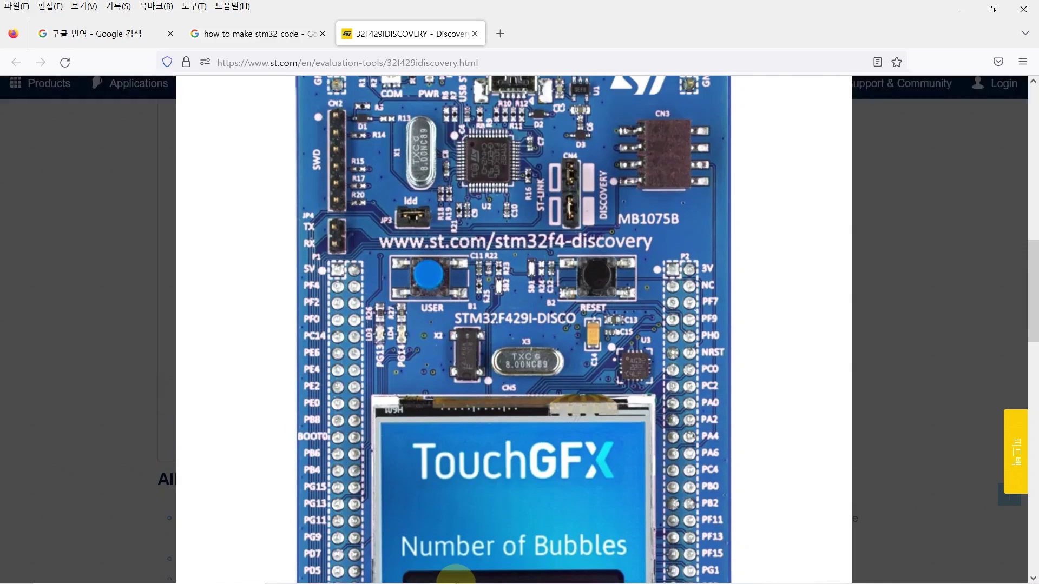
# Switch back to STM32CubeMX and check which function is assigned to the blue push button's PA0/WKUP pin
pyautogui.moveTo(624, 580)
pyautogui.click(754, 577)
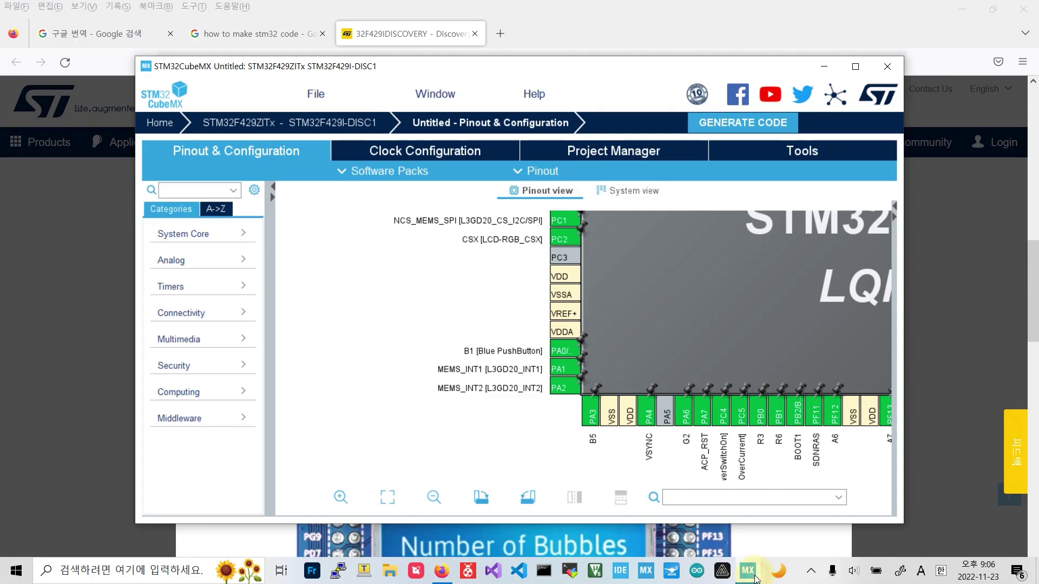
pyautogui.click(558, 354)
pyautogui.scroll(-2, 624, 412)
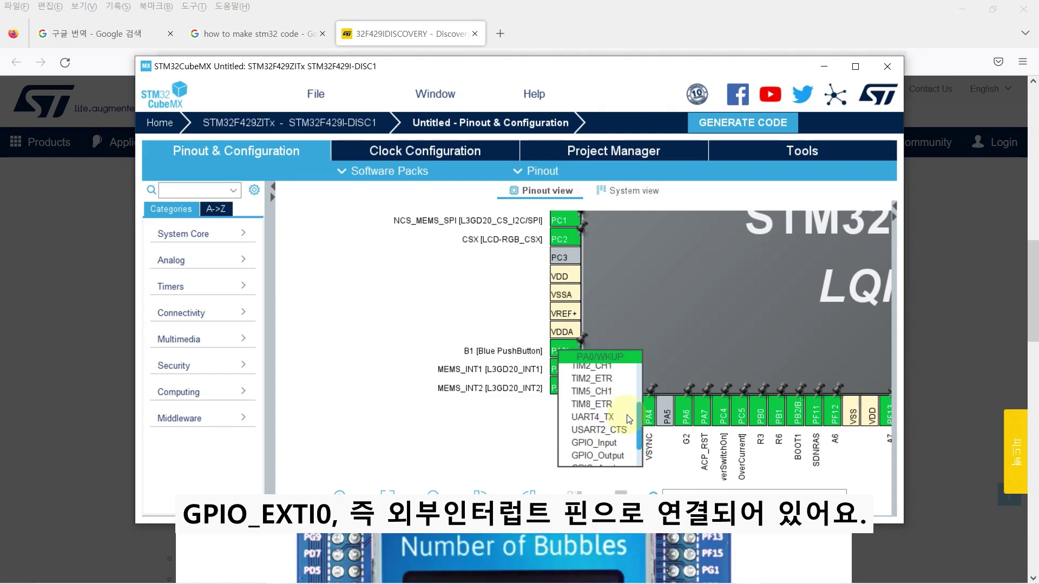
pyautogui.scroll(-1, 627, 418)
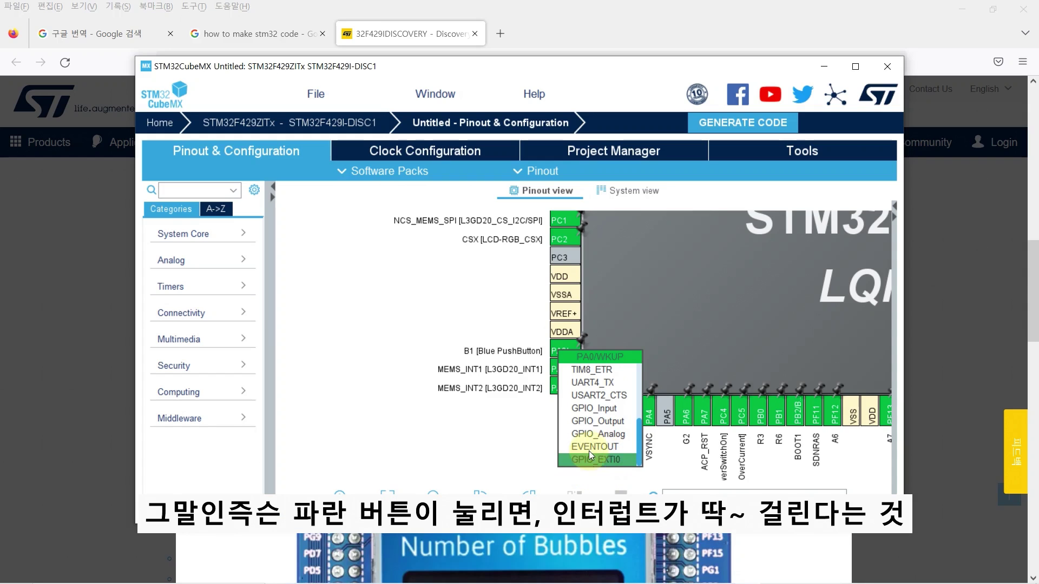
pyautogui.click(321, 283)
# Search the pinout for "LD", pick LD3 [Green Led], and check the function assigned to its pin PG13
pyautogui.scroll(-4, 680, 352)
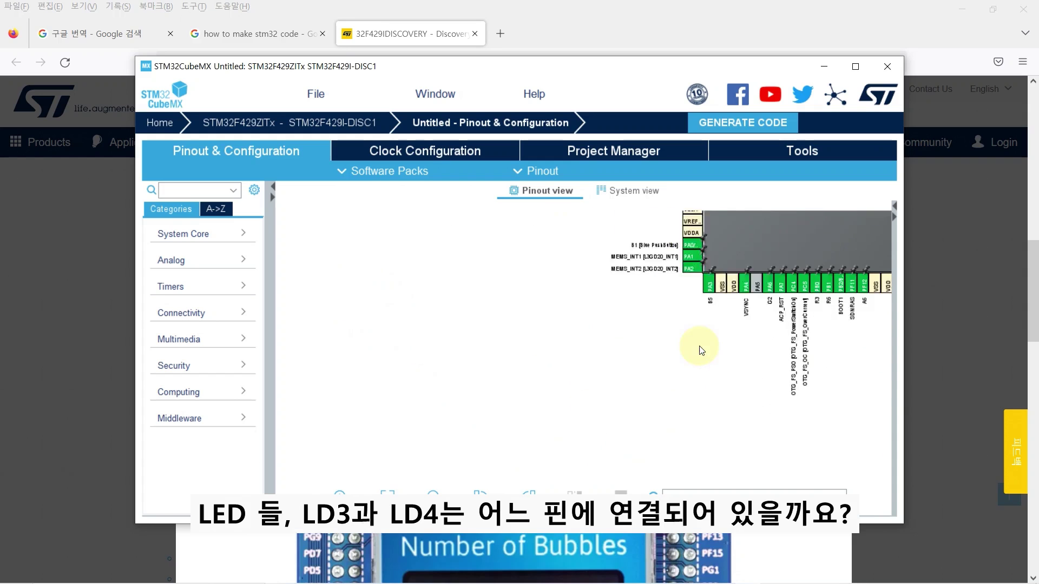
pyautogui.scroll(2, 772, 263)
pyautogui.scroll(-3, 610, 286)
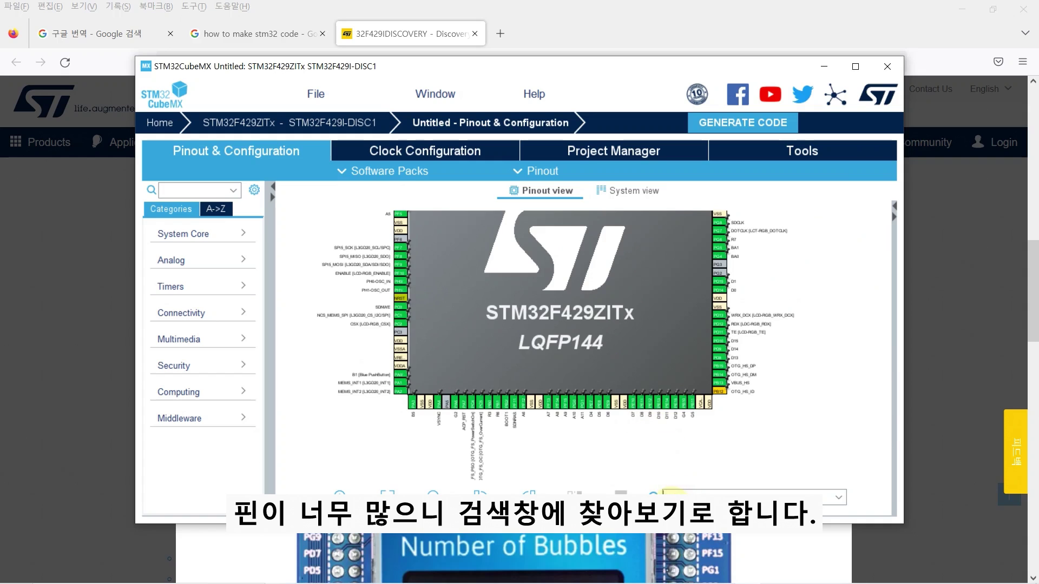
pyautogui.write('LD')
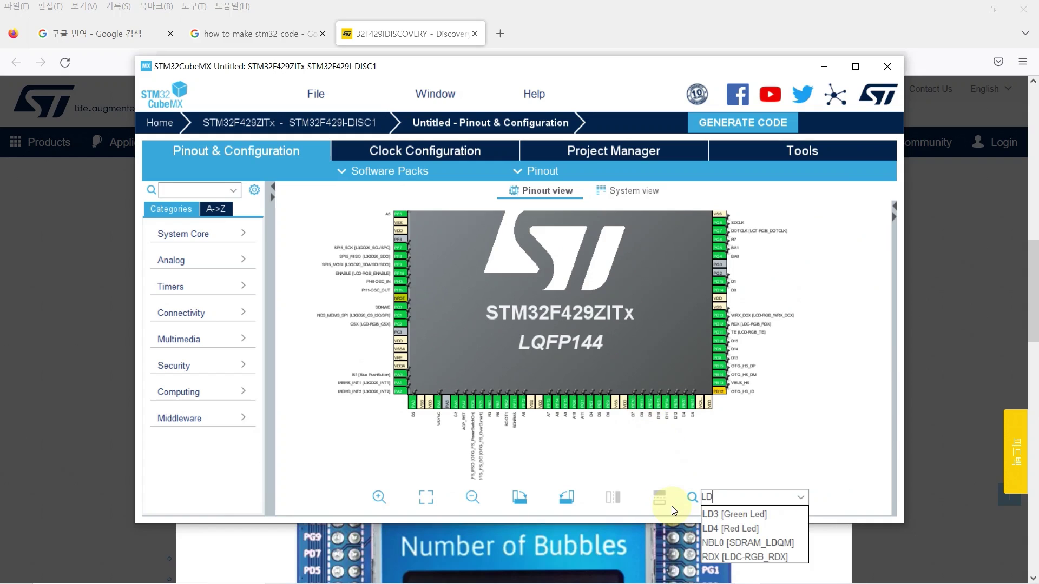
pyautogui.click(705, 516)
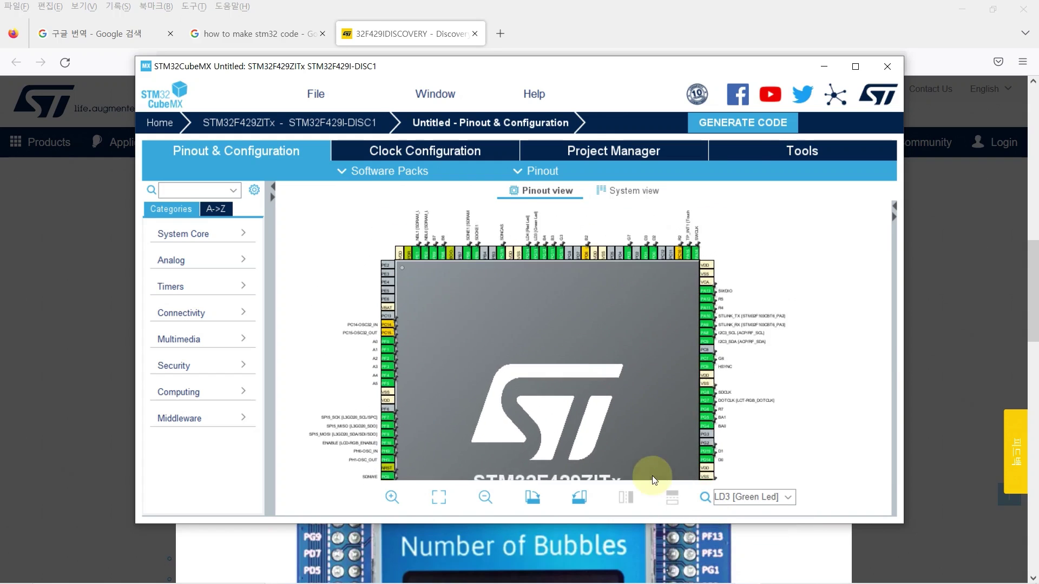
pyautogui.scroll(2, 538, 272)
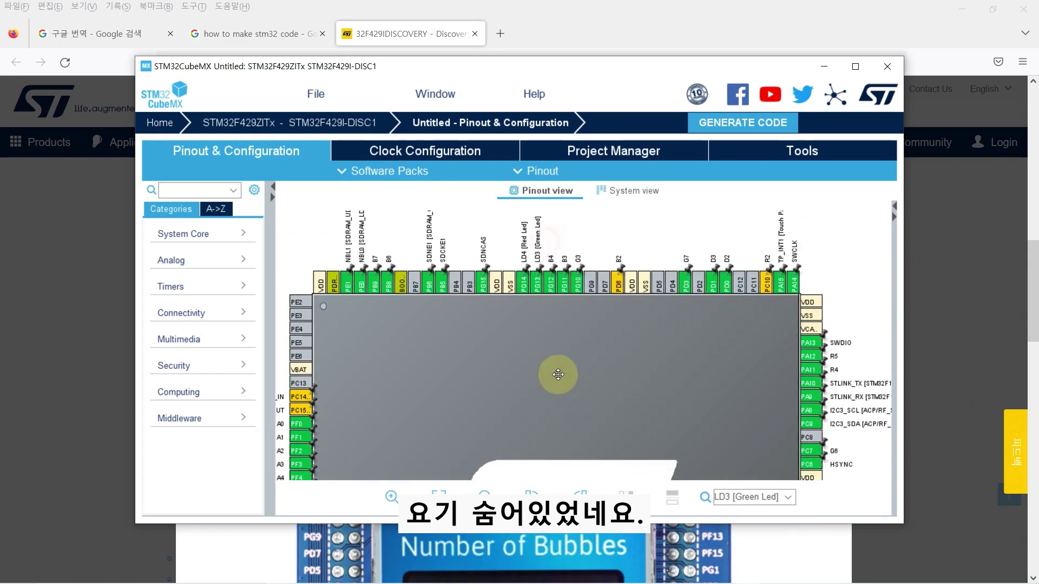
pyautogui.scroll(2, 541, 342)
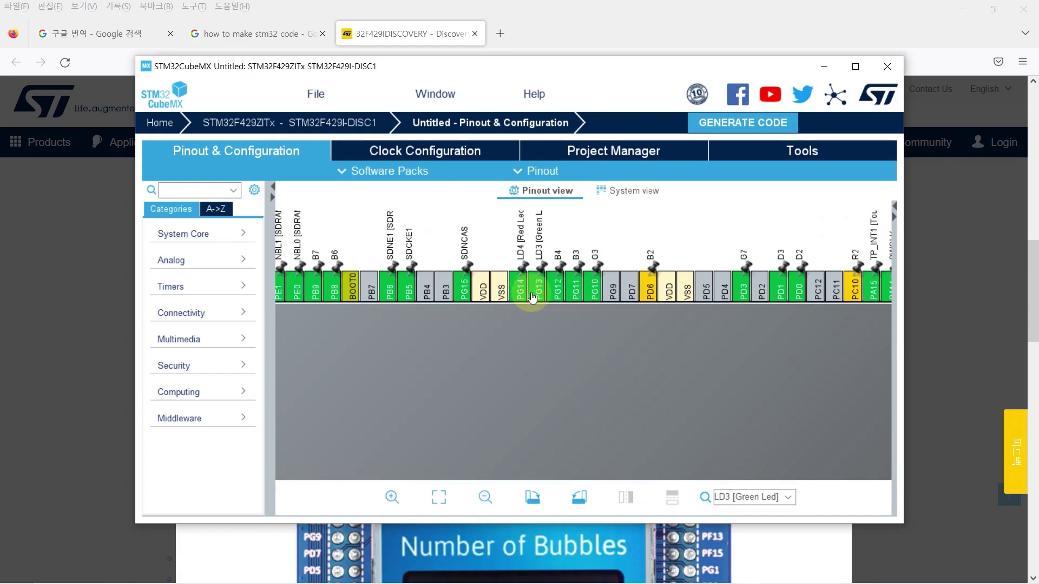
pyautogui.click(537, 298)
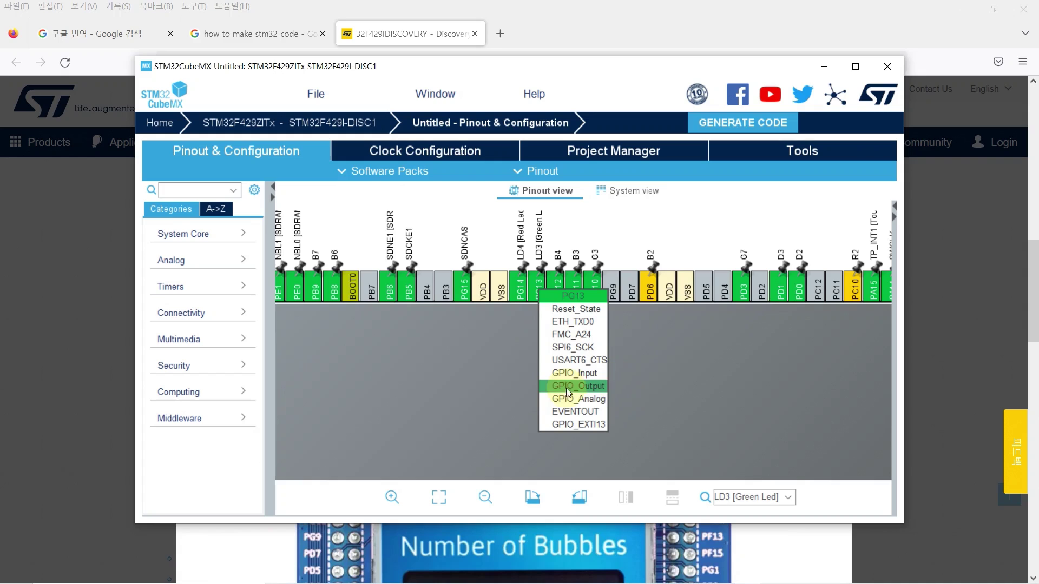
pyautogui.click(497, 373)
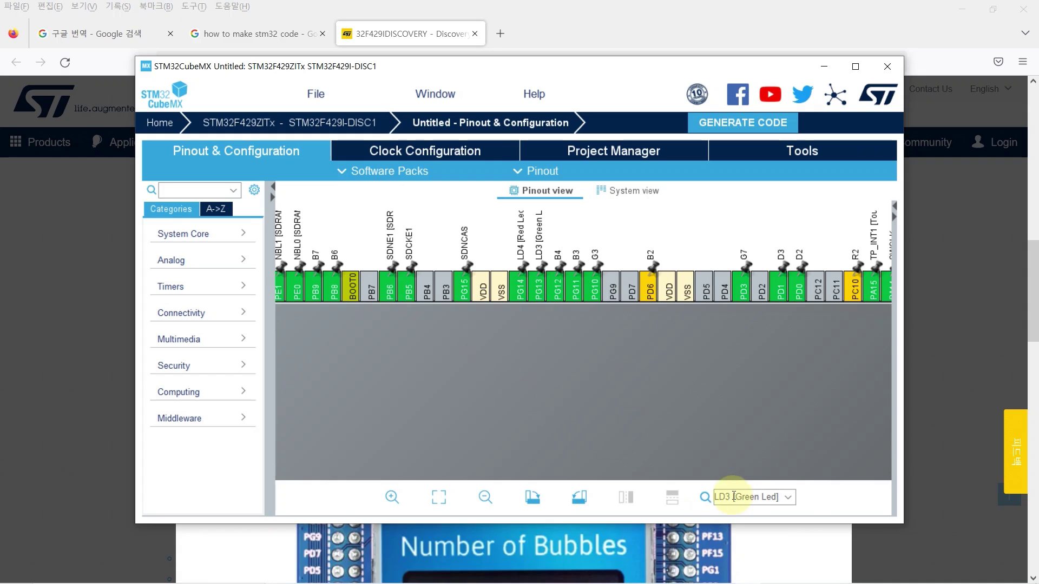
# Search the pinout for LD4 [Red Led] and check the function assigned to its pin PG14
pyautogui.press('BackSpace')
pyautogui.press('BackSpace')
pyautogui.press('BackSpace')
pyautogui.press('BackSpace')
pyautogui.press('BackSpace')
pyautogui.write('4')
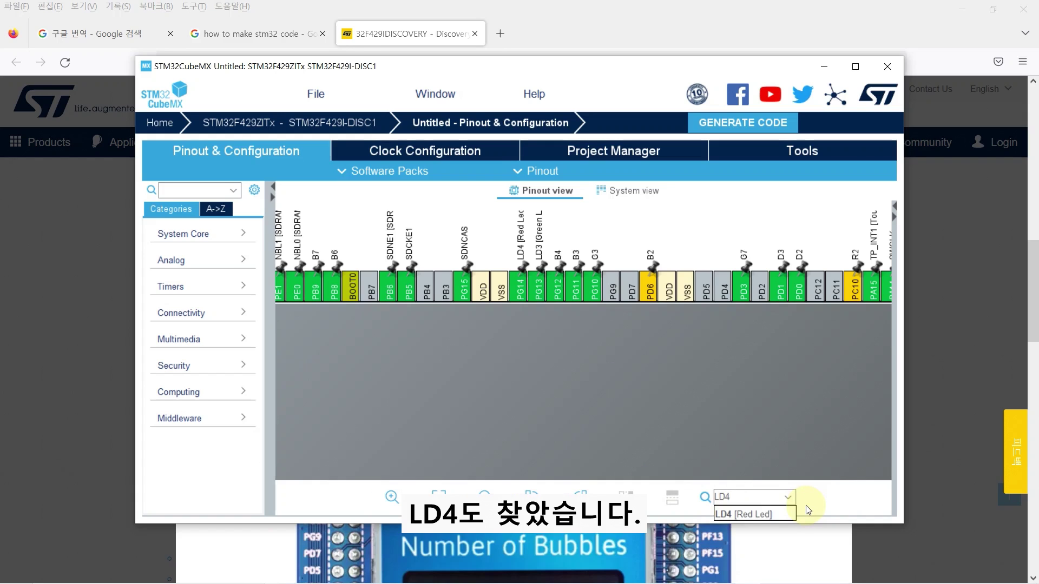
pyautogui.click(774, 515)
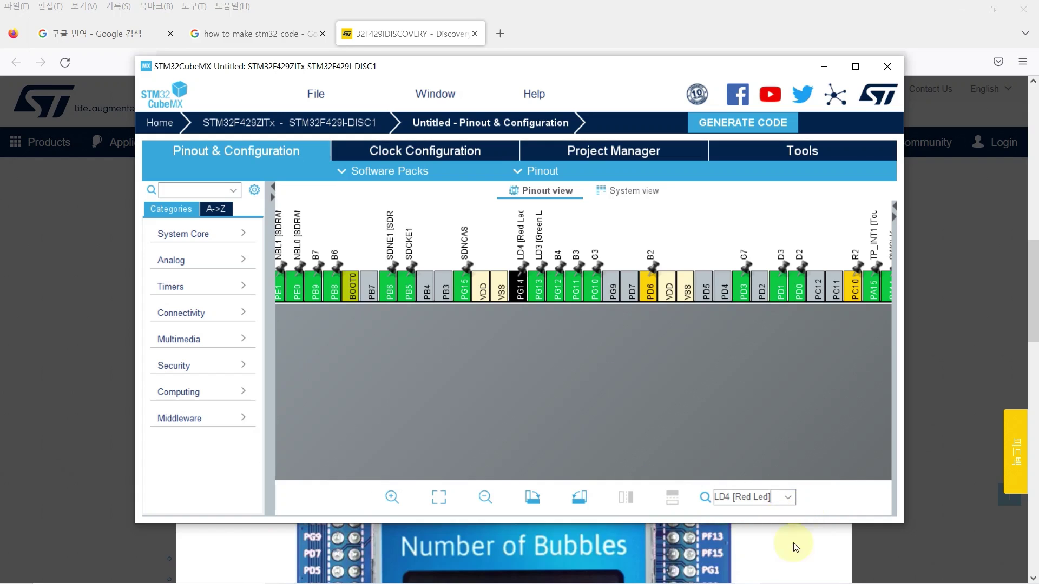
pyautogui.click(517, 304)
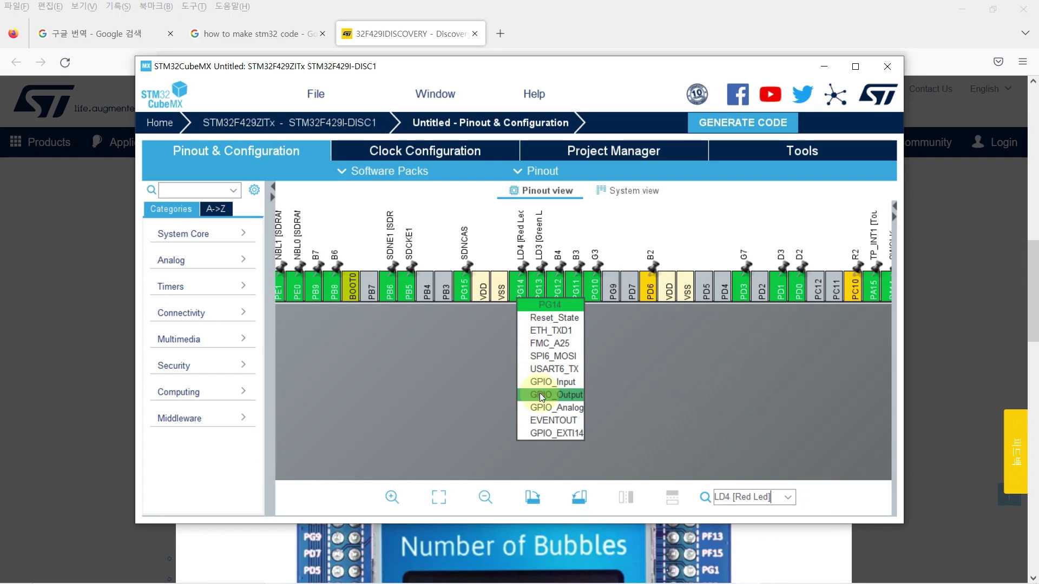
pyautogui.click(457, 372)
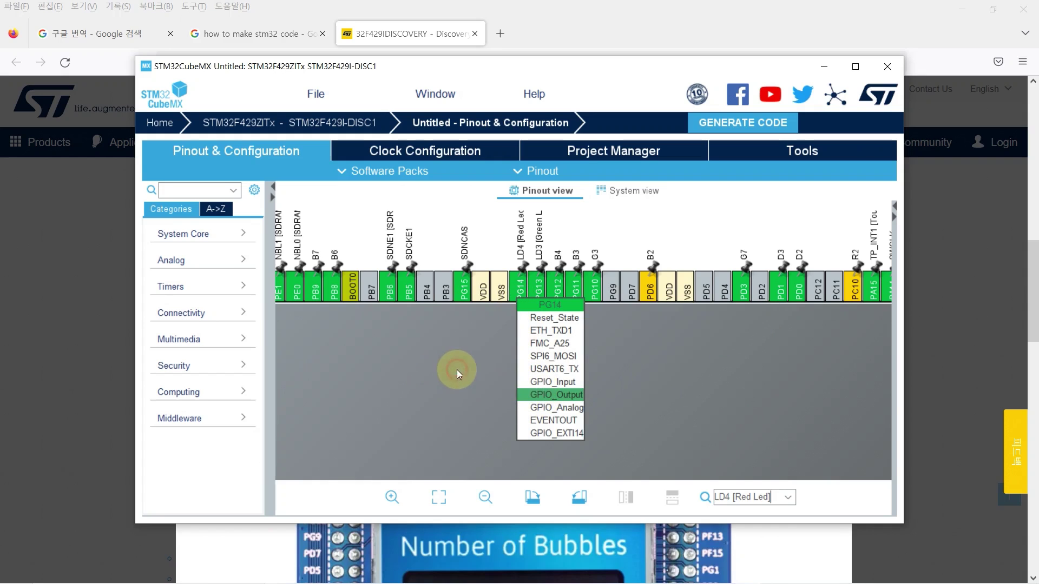
# Open the GPIO configuration of the System Core, keeping the pins grouped by peripherals
pyautogui.scroll(-3, 492, 343)
pyautogui.moveTo(528, 308); pyautogui.dragTo(561, 243)
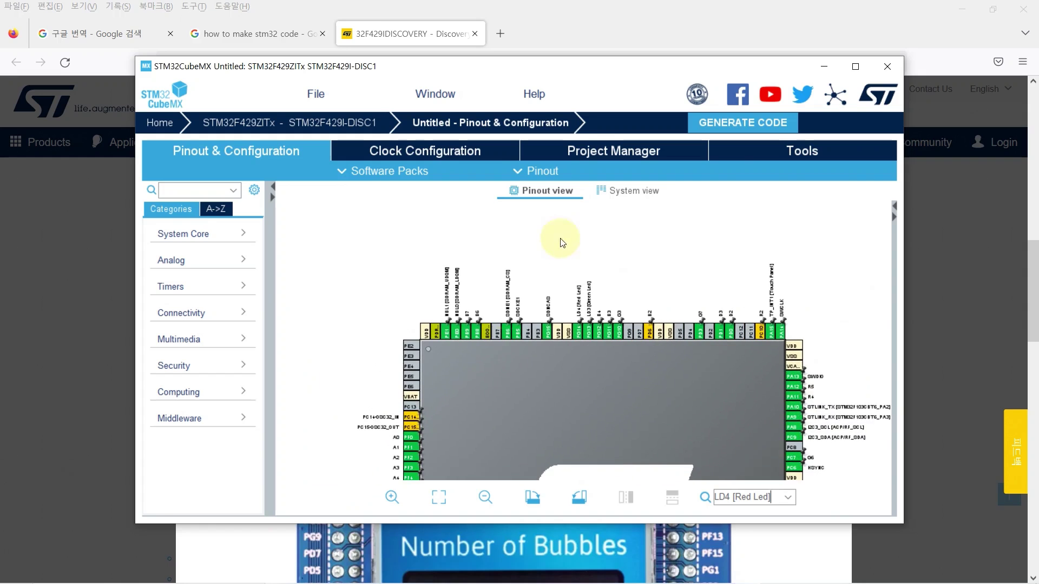
pyautogui.scroll(-3, 498, 389)
pyautogui.scroll(1, 507, 356)
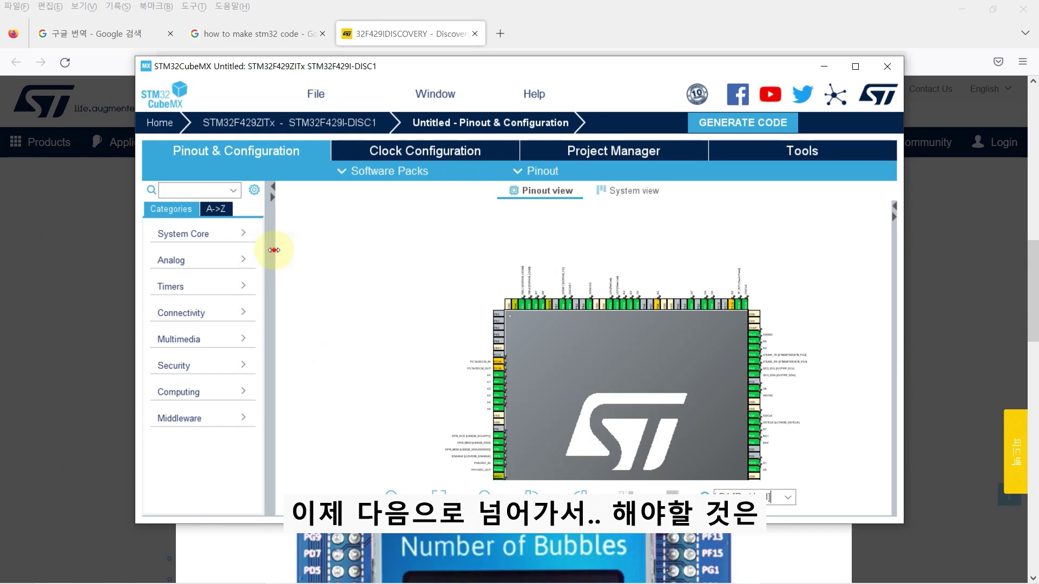
pyautogui.click(244, 234)
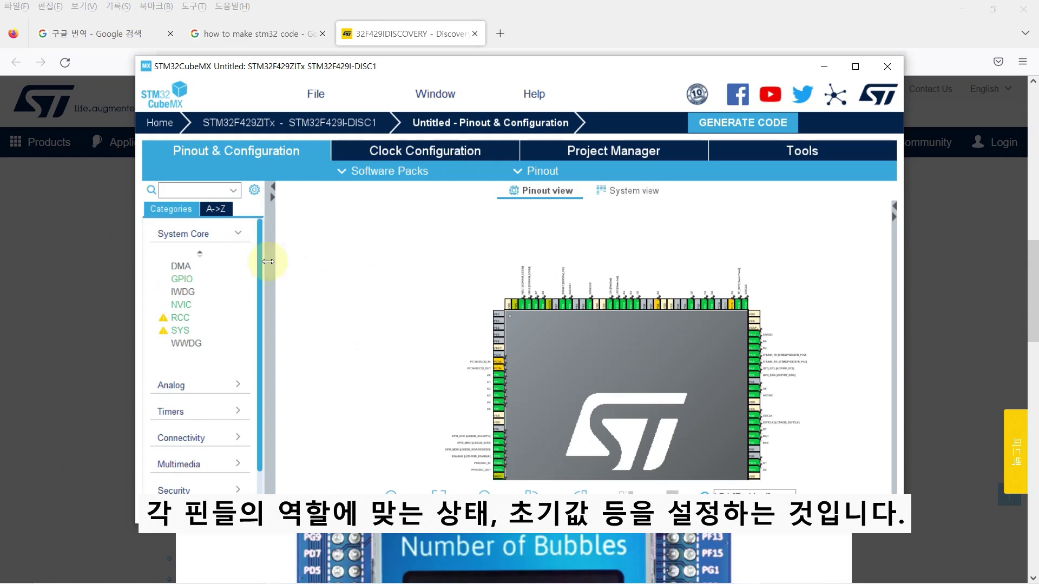
pyautogui.click(182, 279)
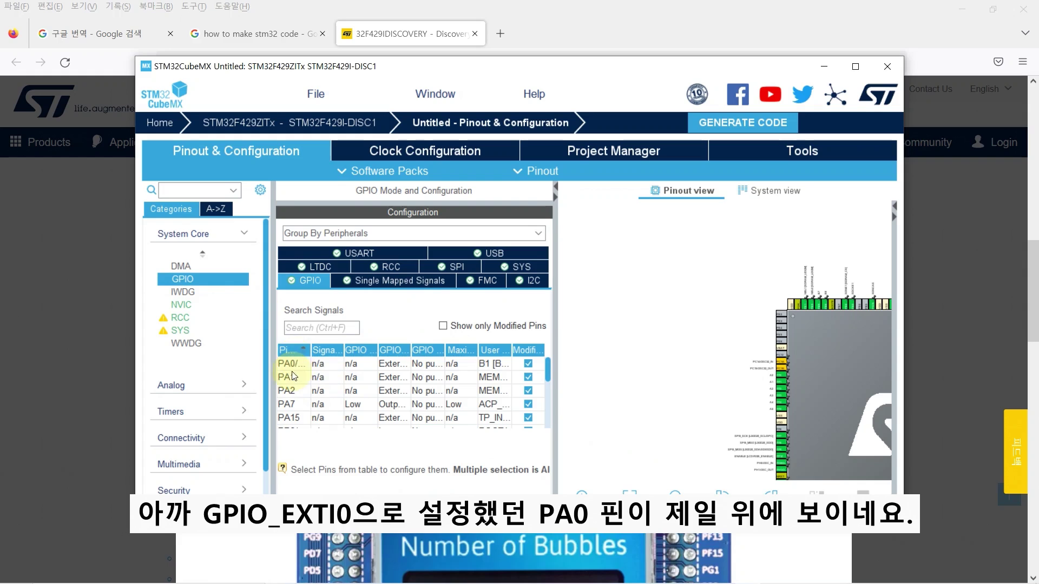
pyautogui.click(497, 232)
pyautogui.click(498, 232)
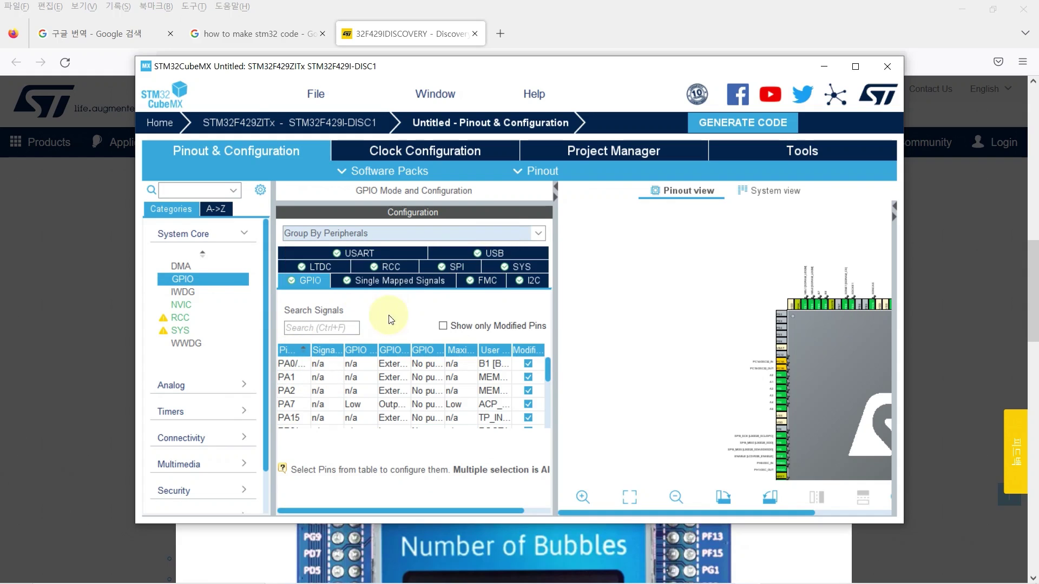
# Set the GPIO mode of pin PA0/WKUP to External Interrupt Mode with Falling edge trigger detection
pyautogui.click(297, 366)
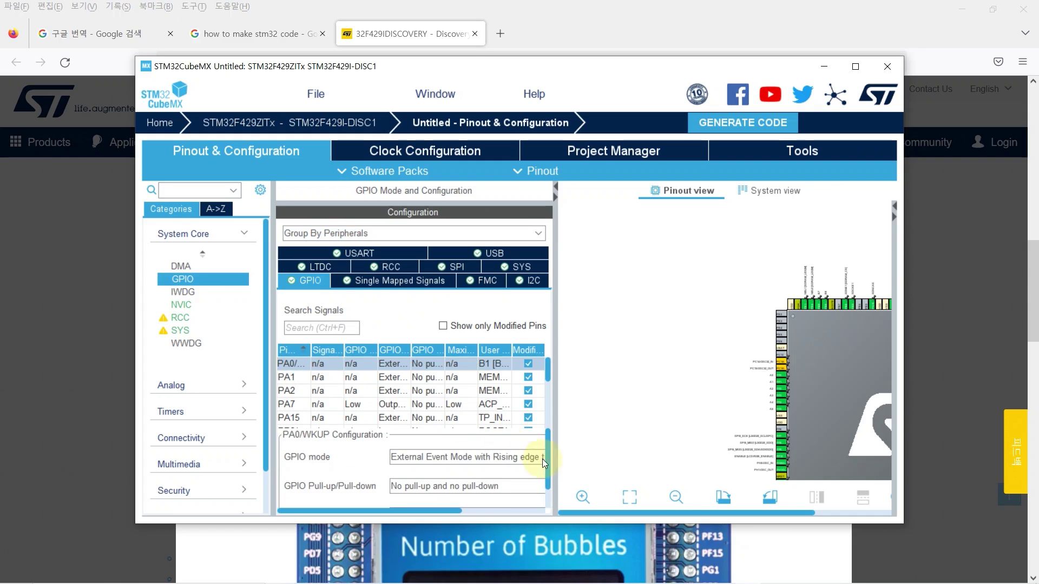
pyautogui.moveTo(557, 454); pyautogui.dragTo(636, 438)
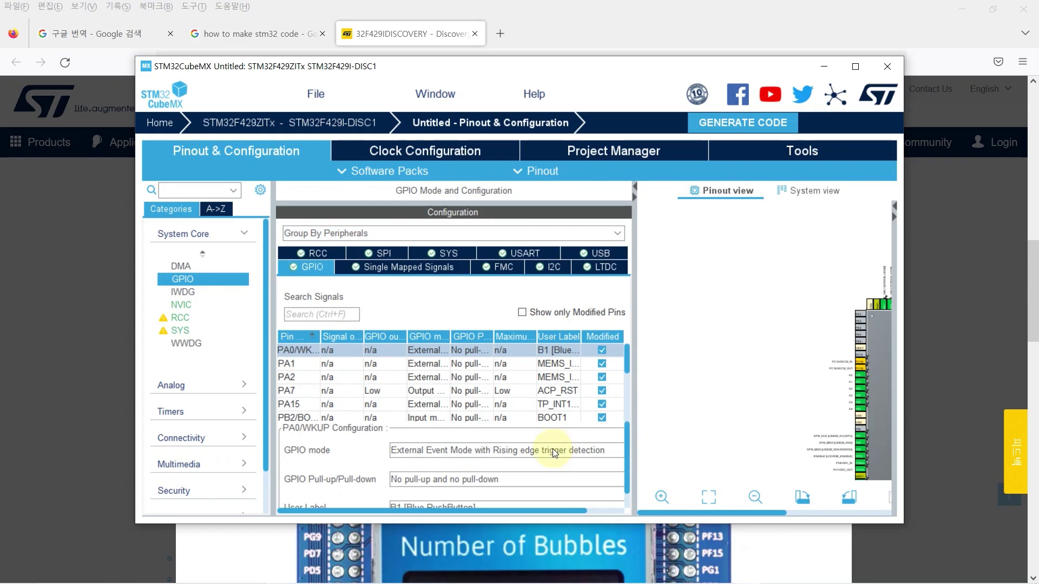
pyautogui.scroll(1, 520, 443)
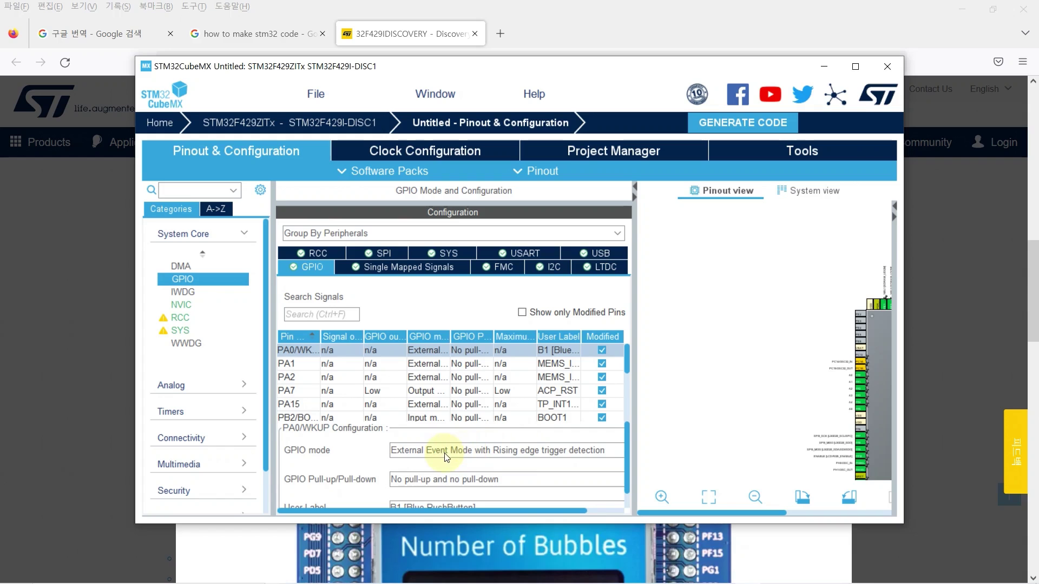
pyautogui.click(478, 452)
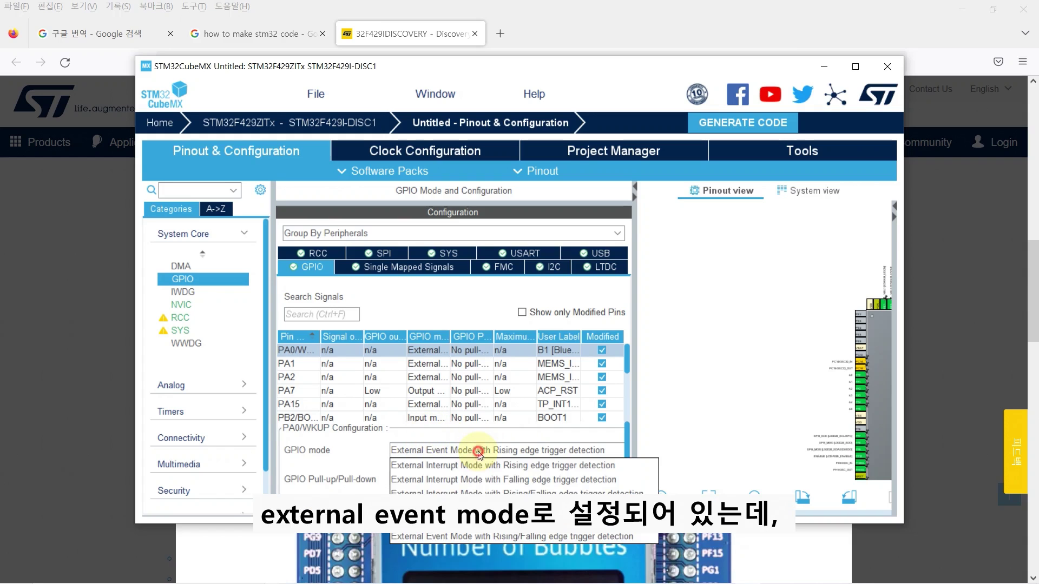
pyautogui.click(492, 479)
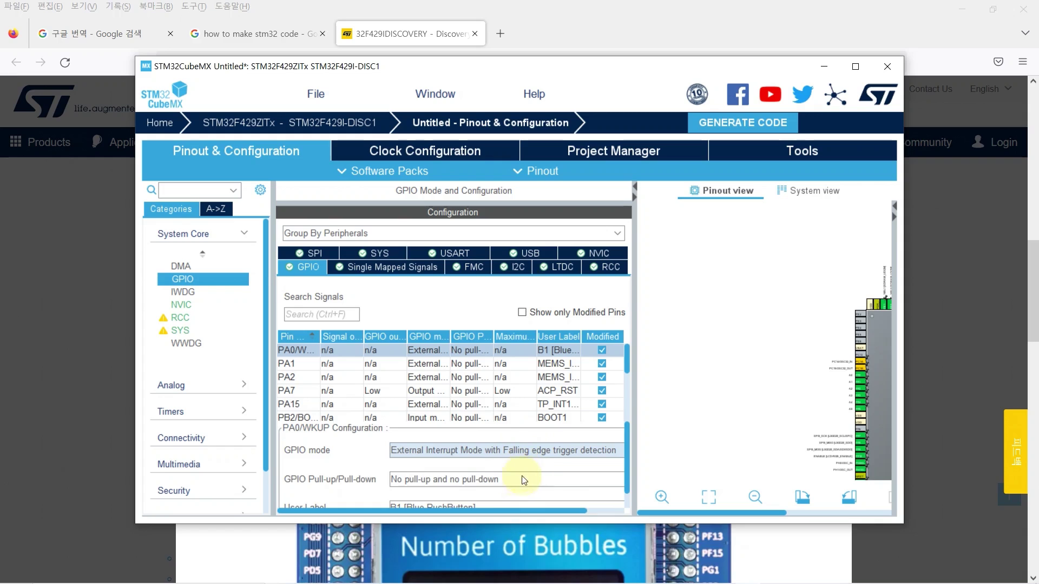
# Review the pull-up/pull-down setting and the user label of pin PA0/WKUP
pyautogui.scroll(-1, 556, 476)
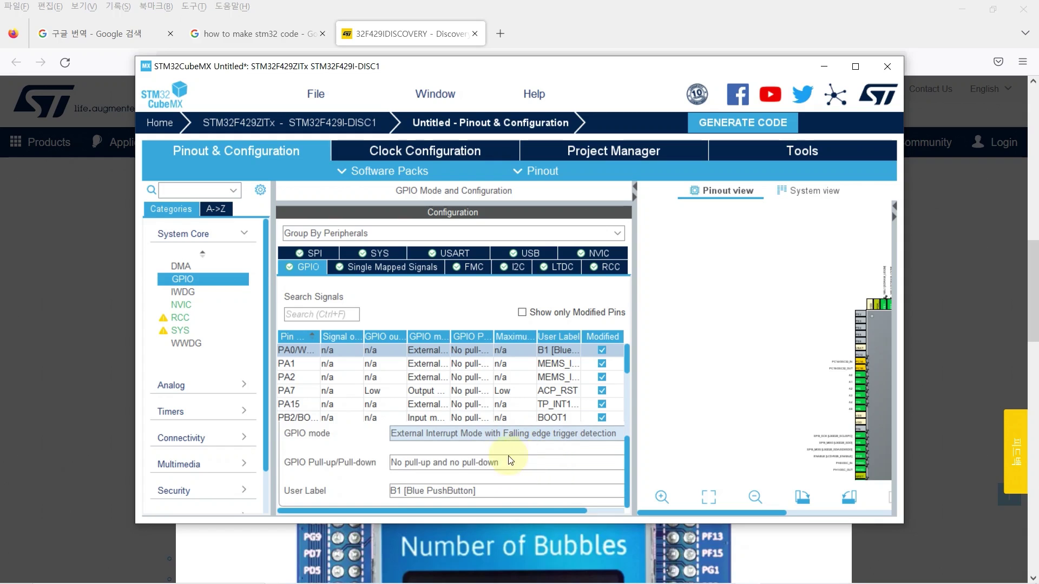
pyautogui.click(401, 492)
pyautogui.click(473, 490)
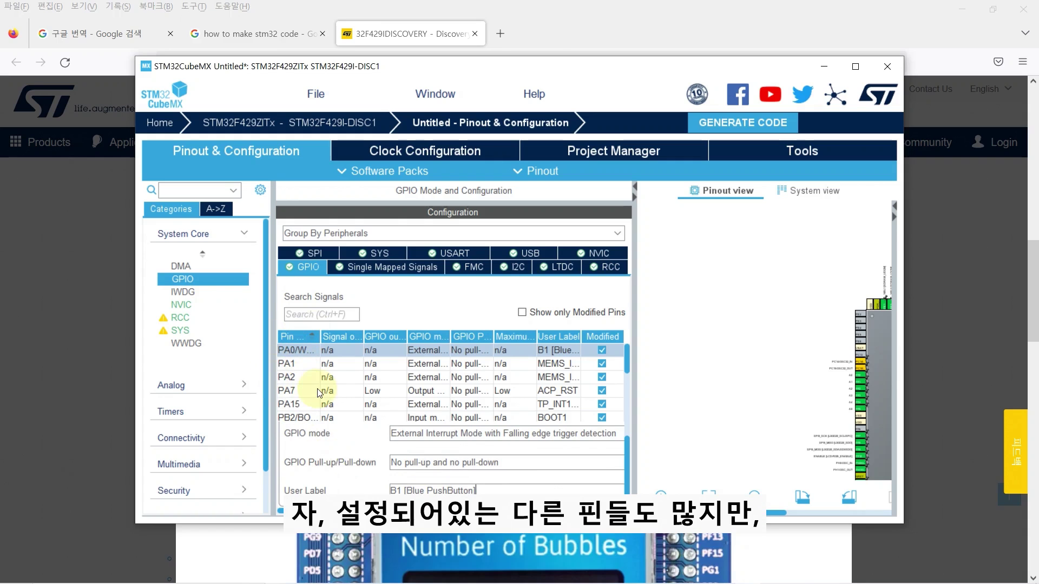
# Select pin PG13 in the GPIO table and review its output level, mode, pull-up/pull-down and maximum output speed
pyautogui.scroll(-5, 303, 397)
pyautogui.click(300, 403)
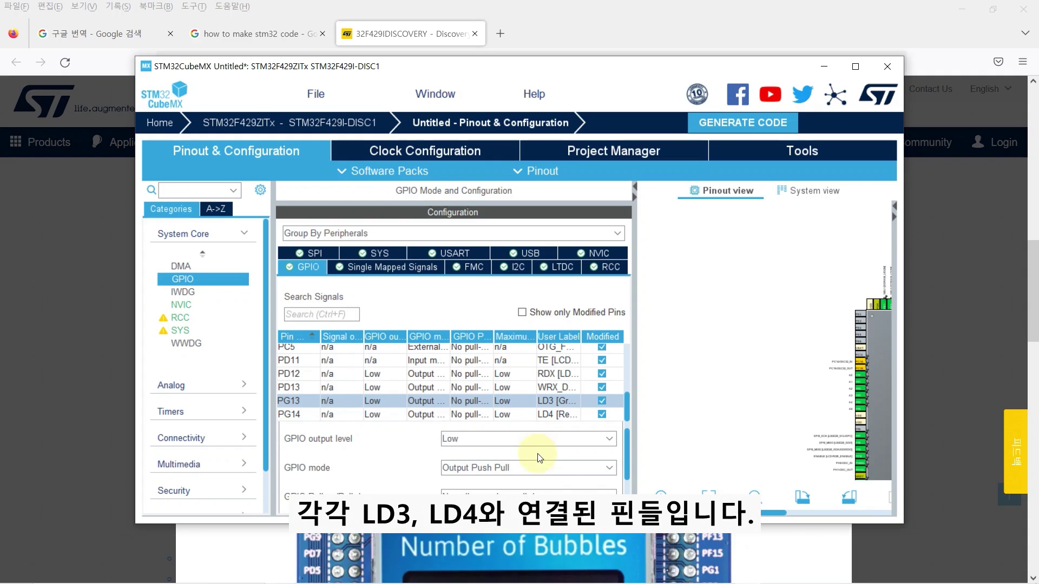
pyautogui.scroll(-2, 569, 482)
pyautogui.scroll(3, 569, 482)
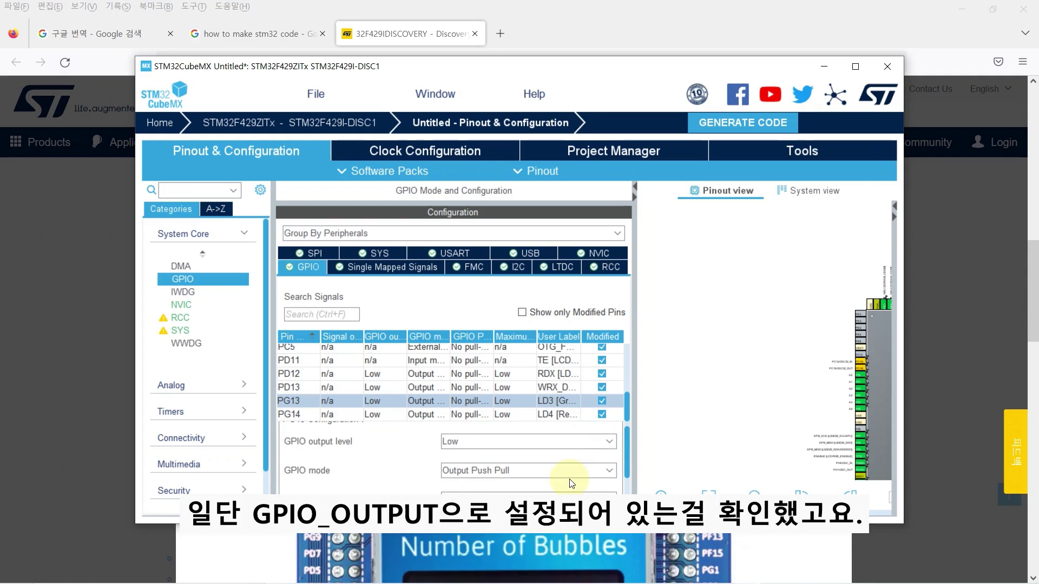
pyautogui.scroll(-1, 572, 483)
pyautogui.scroll(-2, 589, 482)
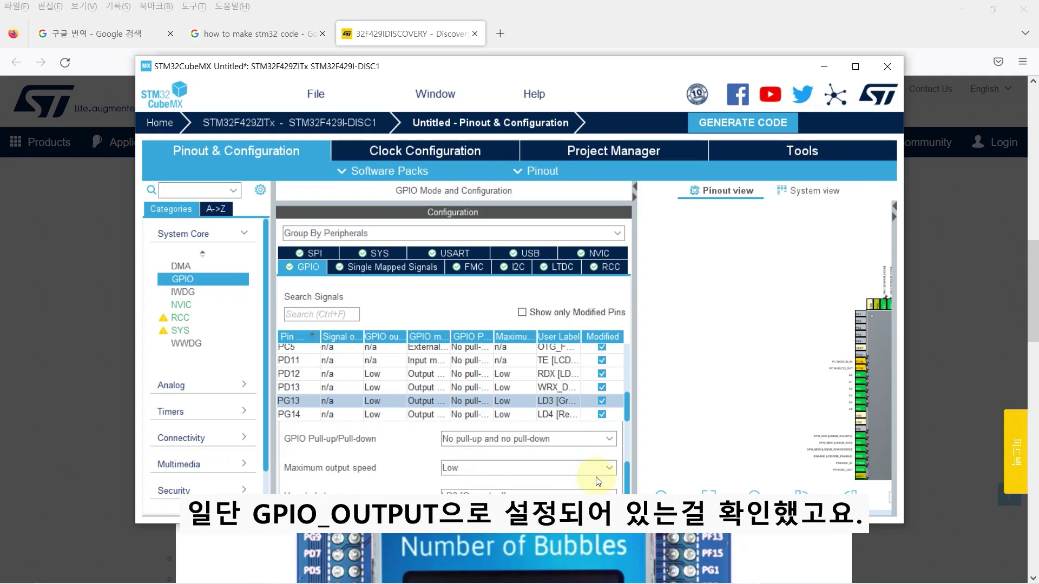
# Set the maximum output speed of the LED pins PG13 and PG14 to High
pyautogui.click(504, 468)
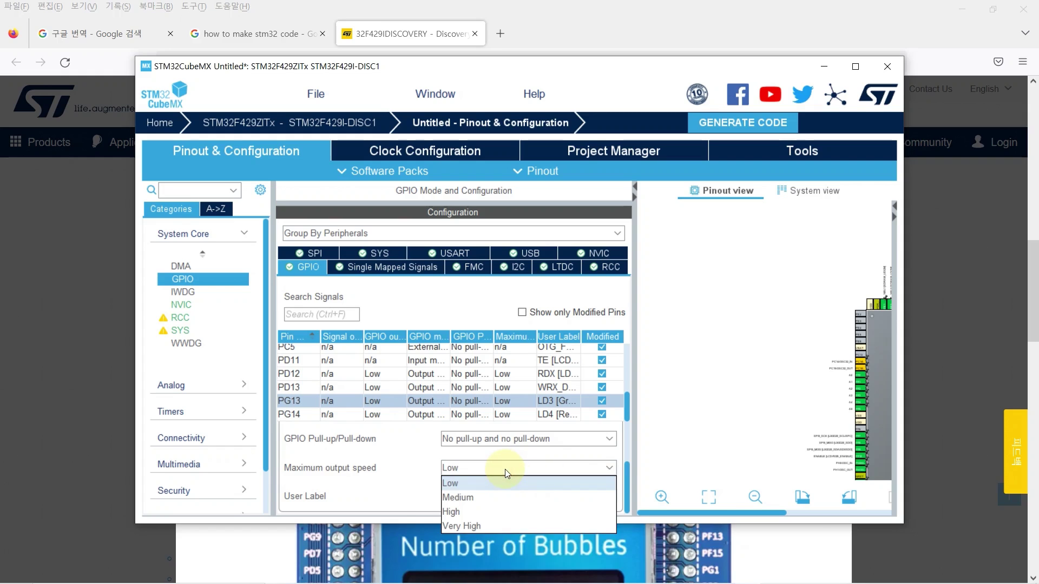
pyautogui.click(453, 512)
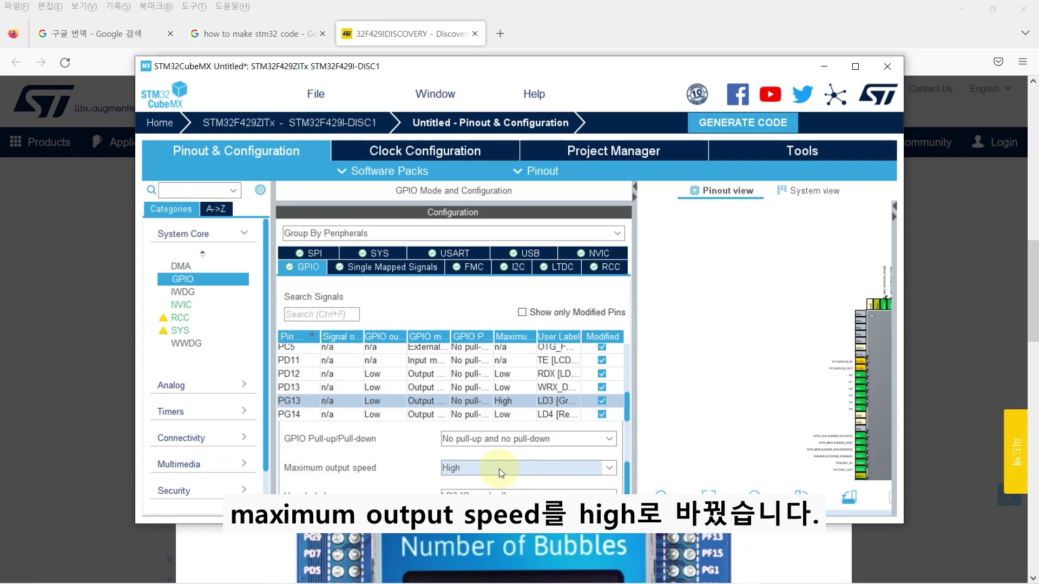
pyautogui.scroll(2, 498, 468)
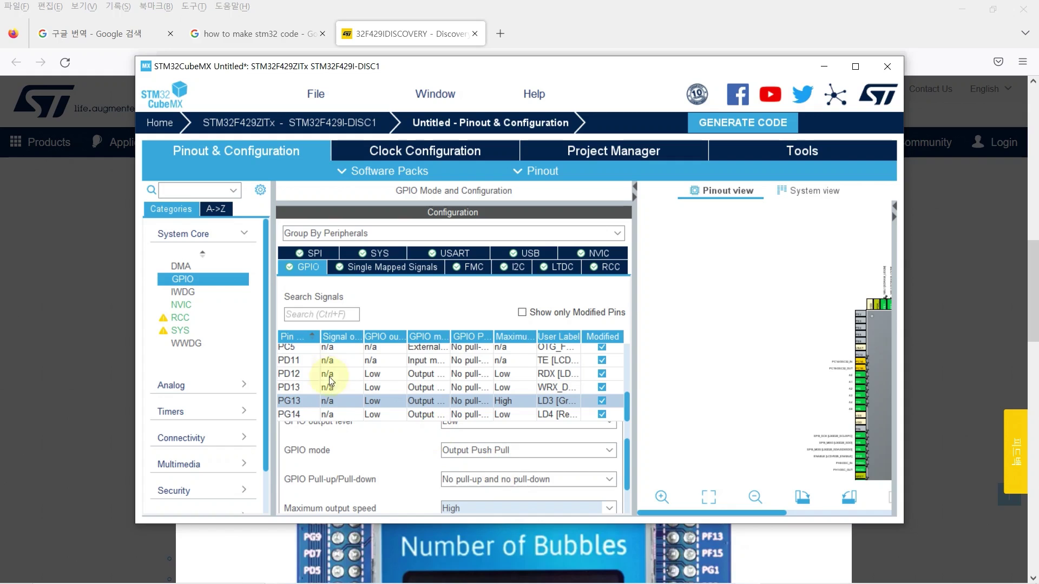
pyautogui.click(292, 415)
pyautogui.scroll(-2, 499, 483)
pyautogui.click(504, 469)
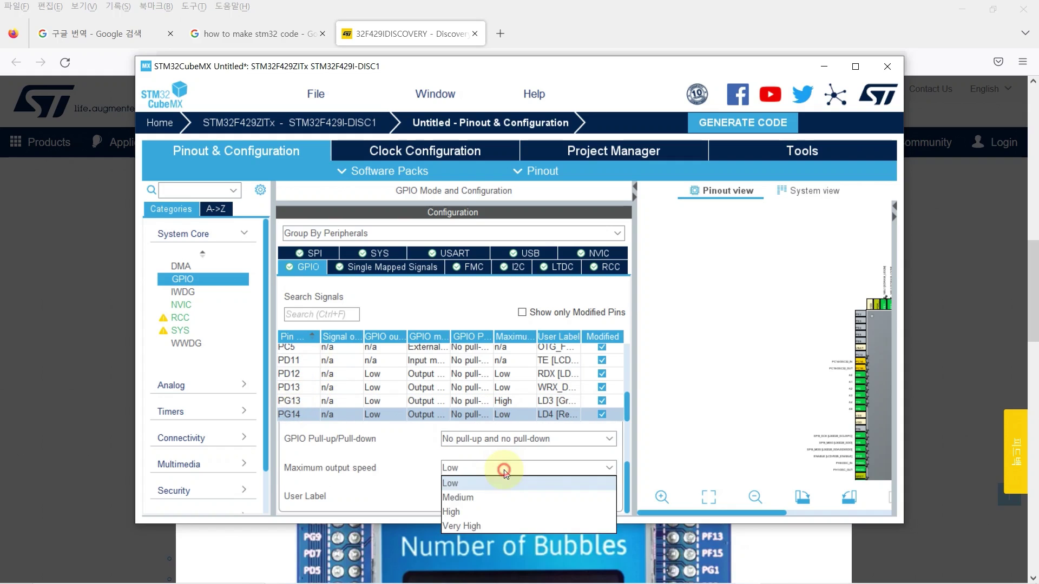
pyautogui.click(487, 512)
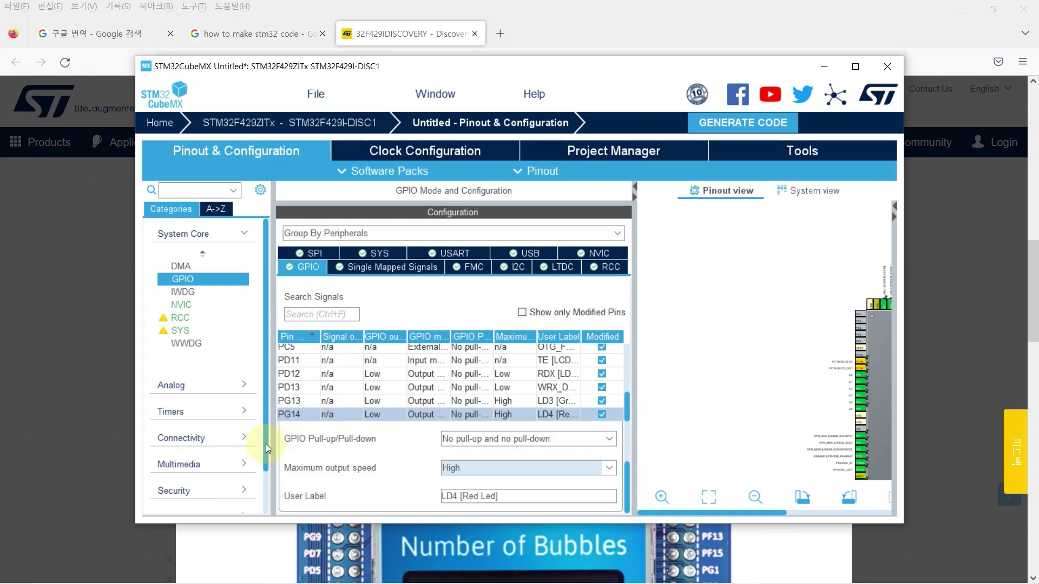
# Enable the EXTI line0 interrupt in the NVIC settings of the GPIO configuration
pyautogui.click(183, 304)
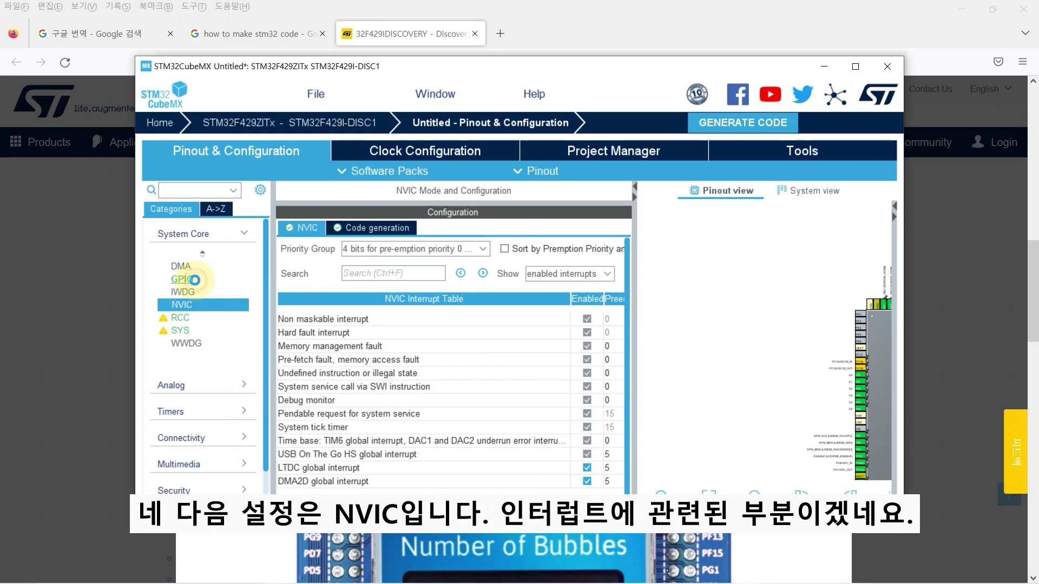
pyautogui.click(181, 278)
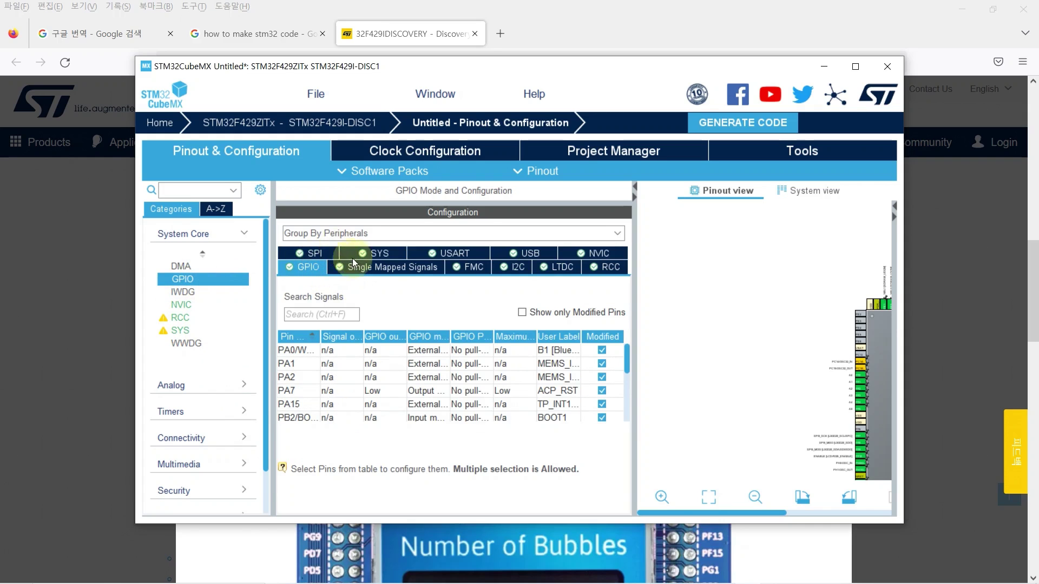
pyautogui.click(617, 252)
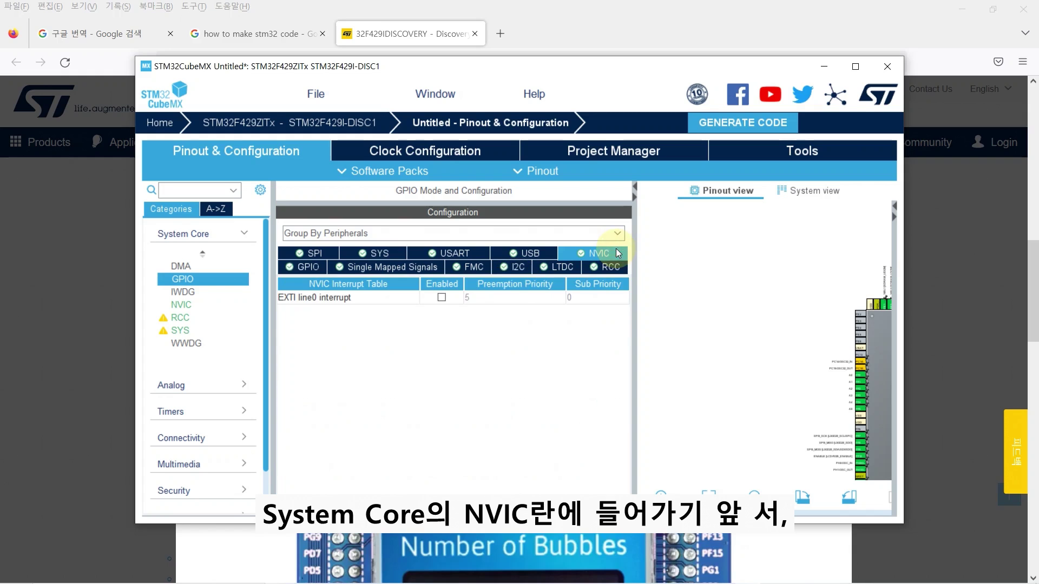
pyautogui.click(441, 298)
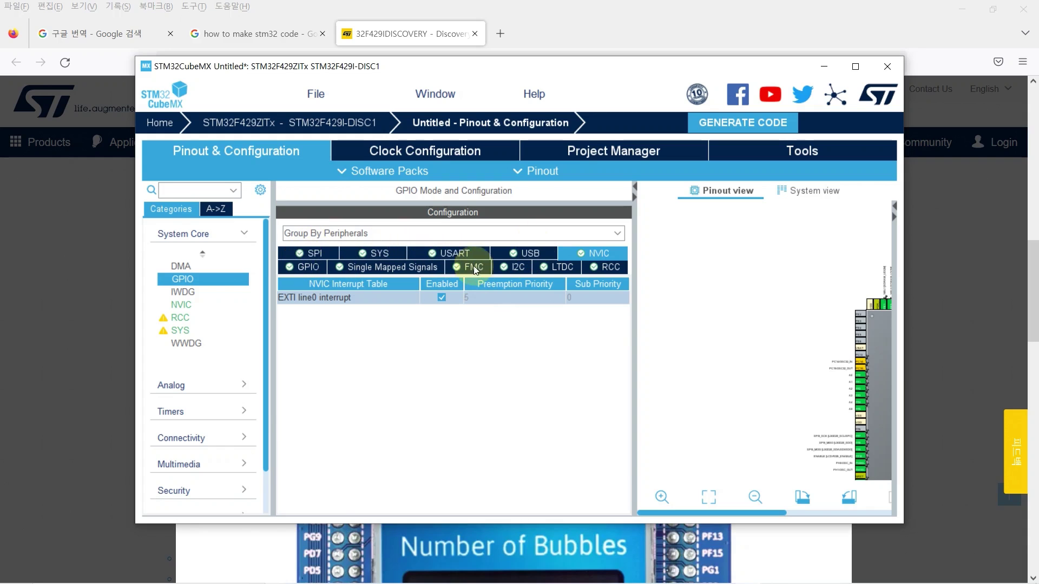
# Review the user labels of the RCC oscillator pins PH0 and PH1 in the GPIO configuration
pyautogui.click(607, 271)
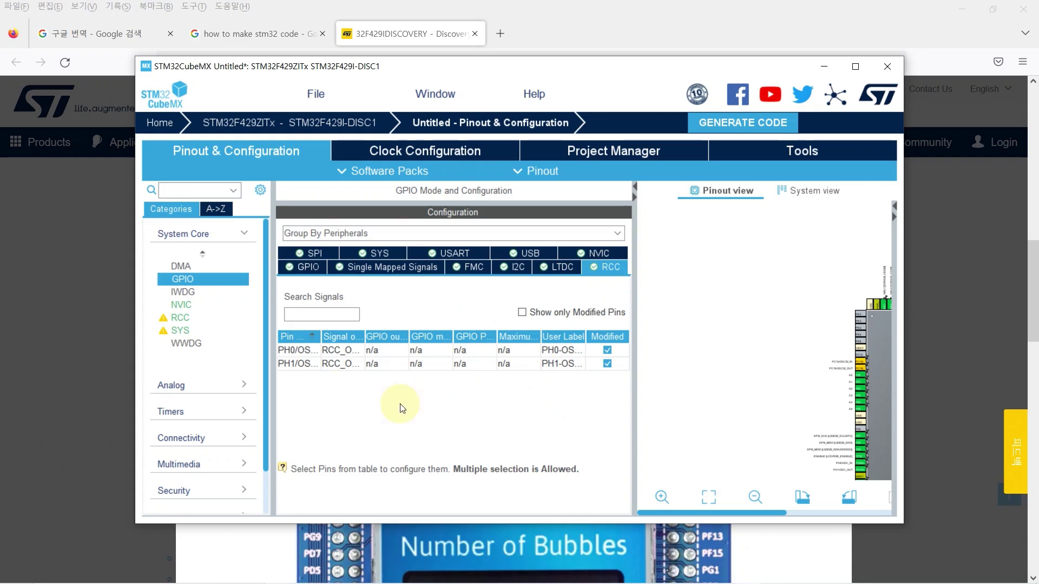
pyautogui.click(306, 356)
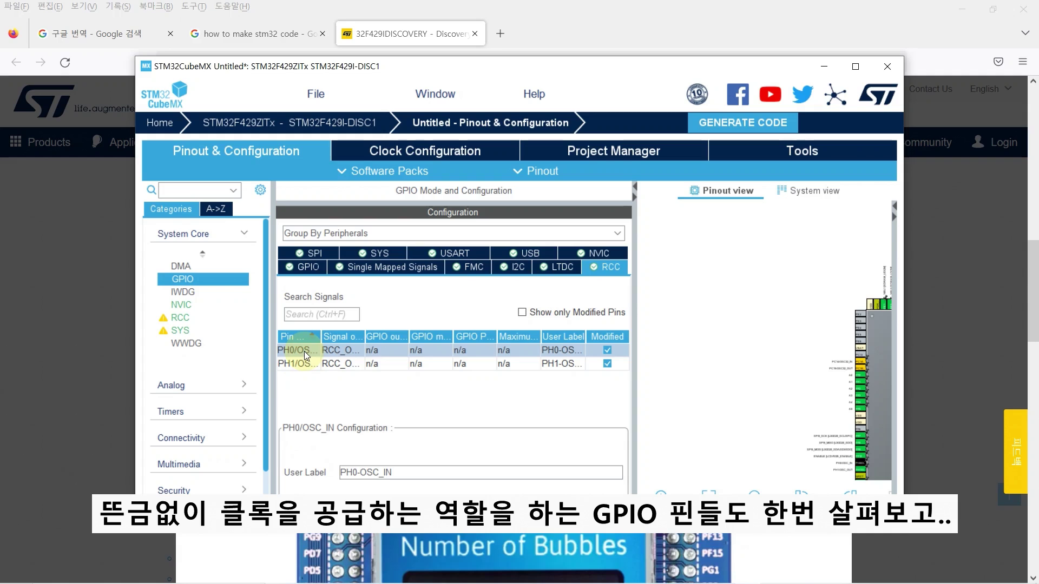
pyautogui.click(303, 361)
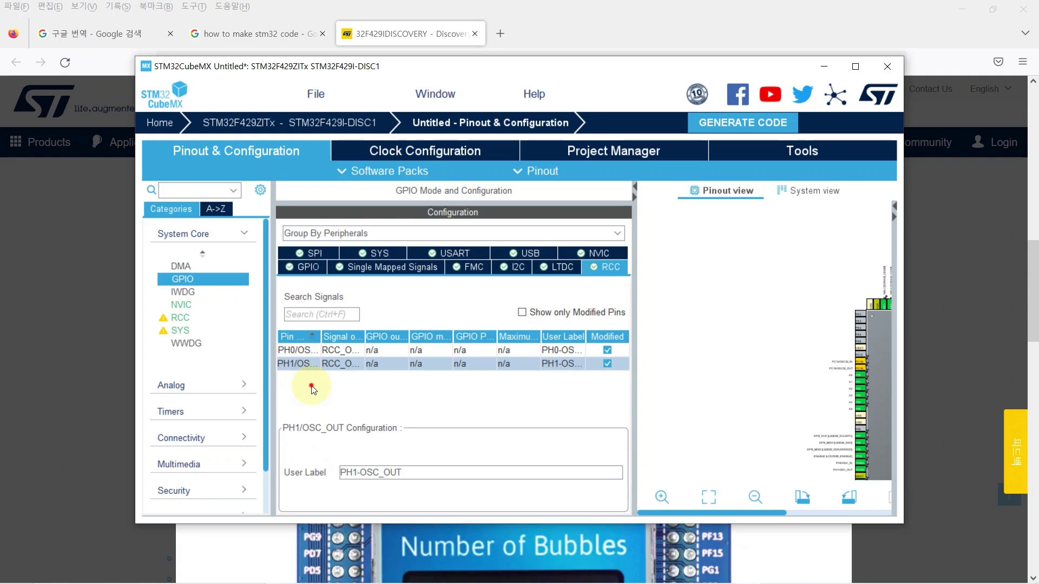
# Examine the EXTI line0 interrupt in the System Core NVIC table and its available preemption priorities
pyautogui.click(182, 305)
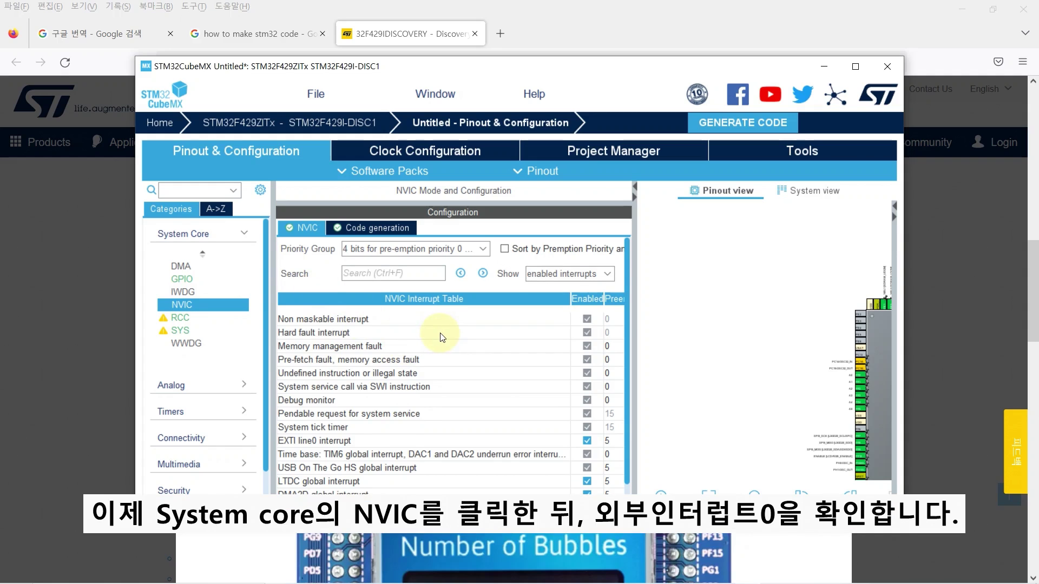
pyautogui.scroll(-1, 440, 337)
pyautogui.click(345, 420)
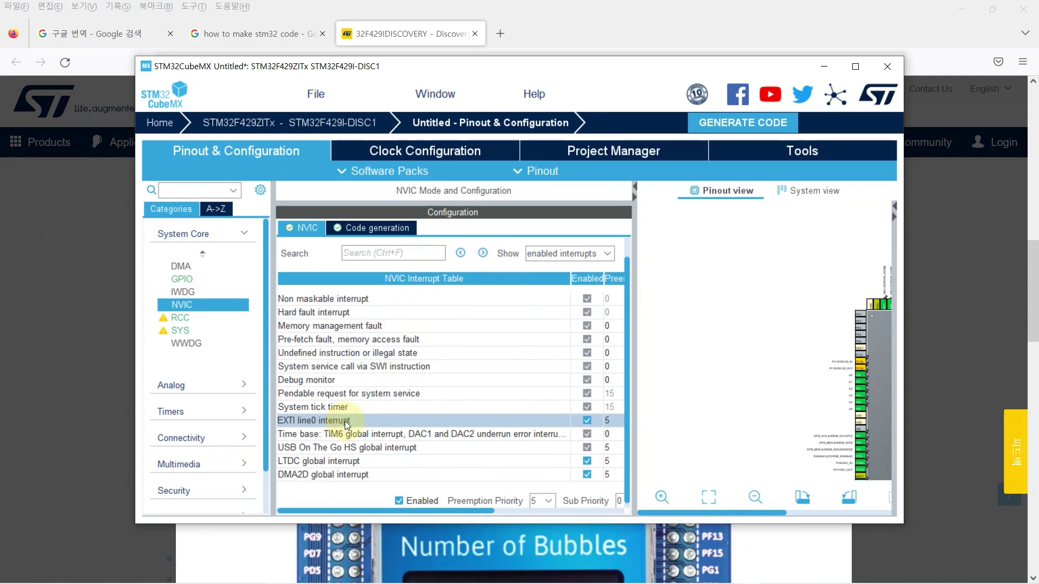
pyautogui.scroll(-1, 378, 444)
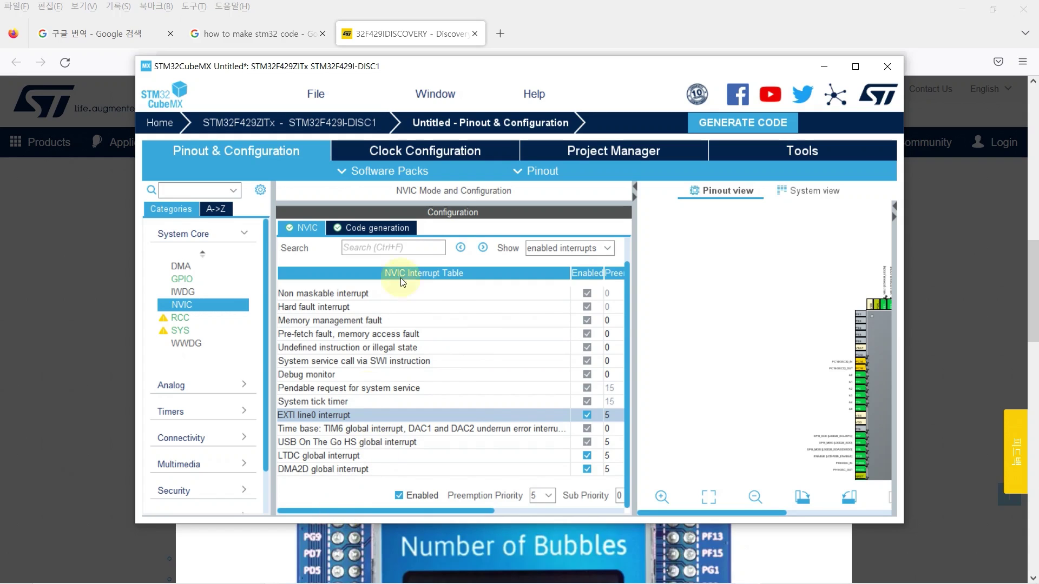
pyautogui.click(550, 499)
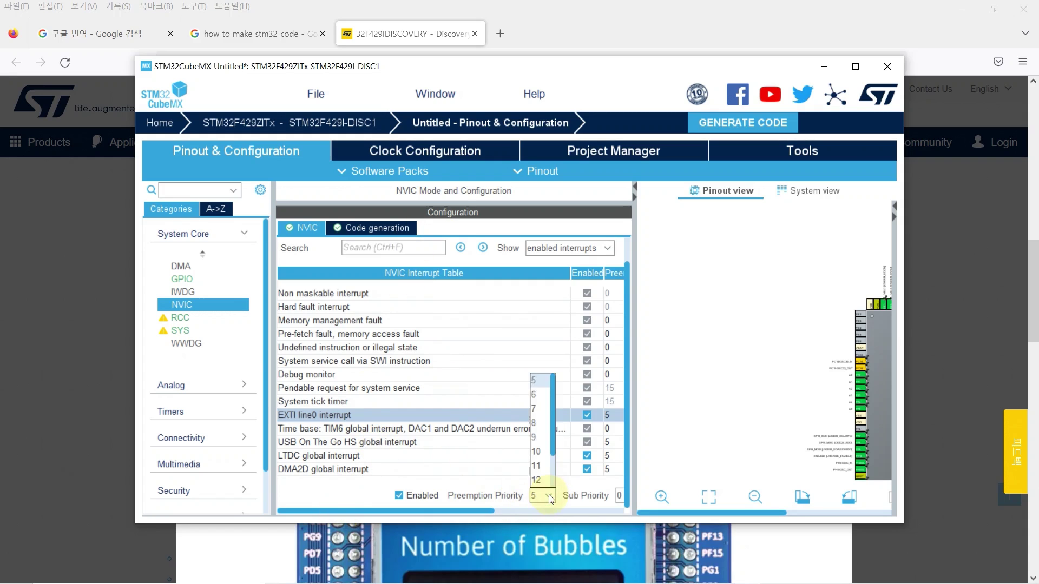
pyautogui.click(368, 494)
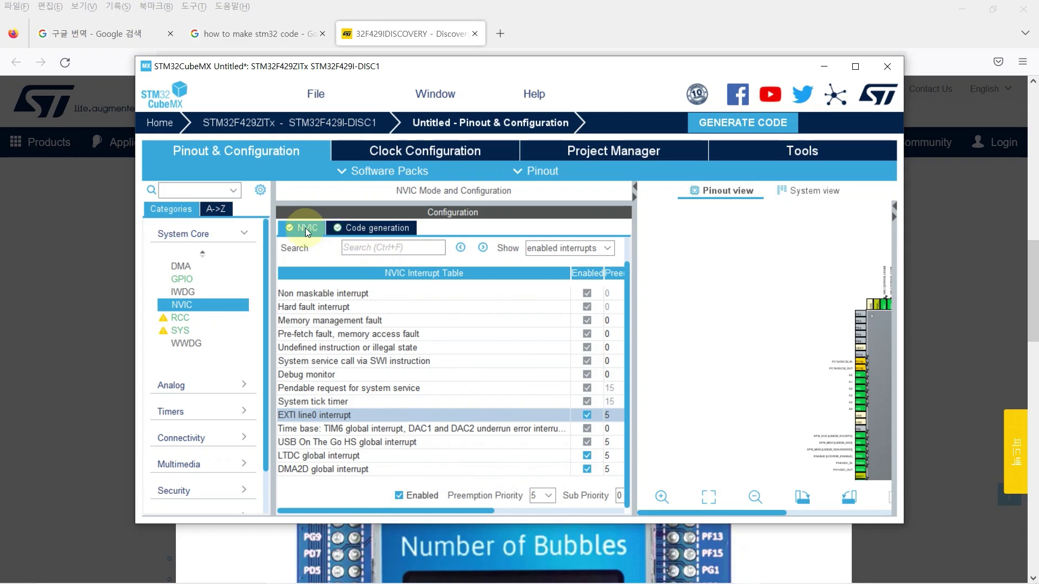
# In the NVIC code generation settings, select the EXTI line0 interrupt for init sequence ordering
pyautogui.click(343, 229)
pyautogui.scroll(-3, 326, 293)
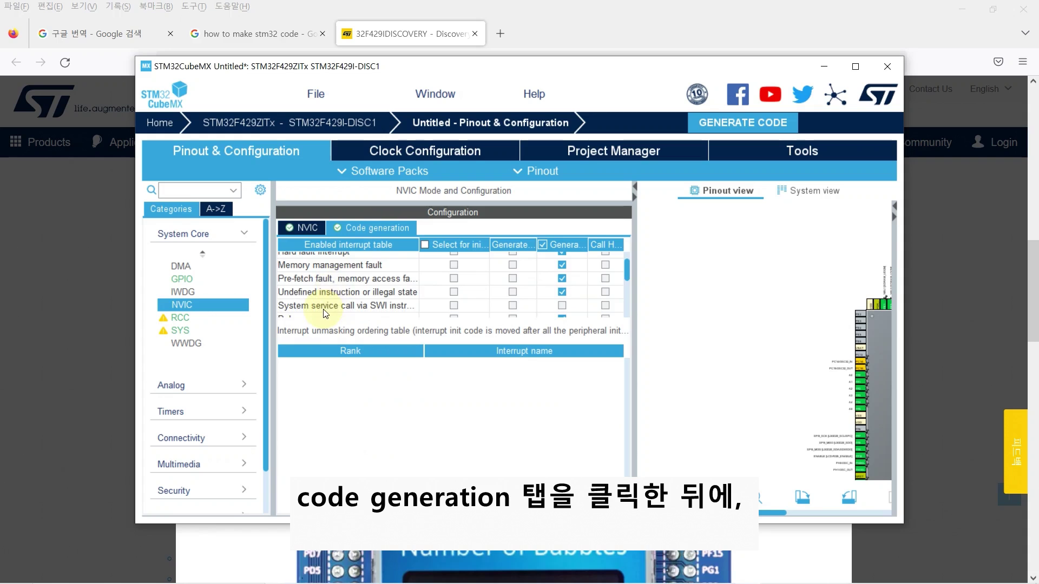
pyautogui.scroll(-1, 327, 294)
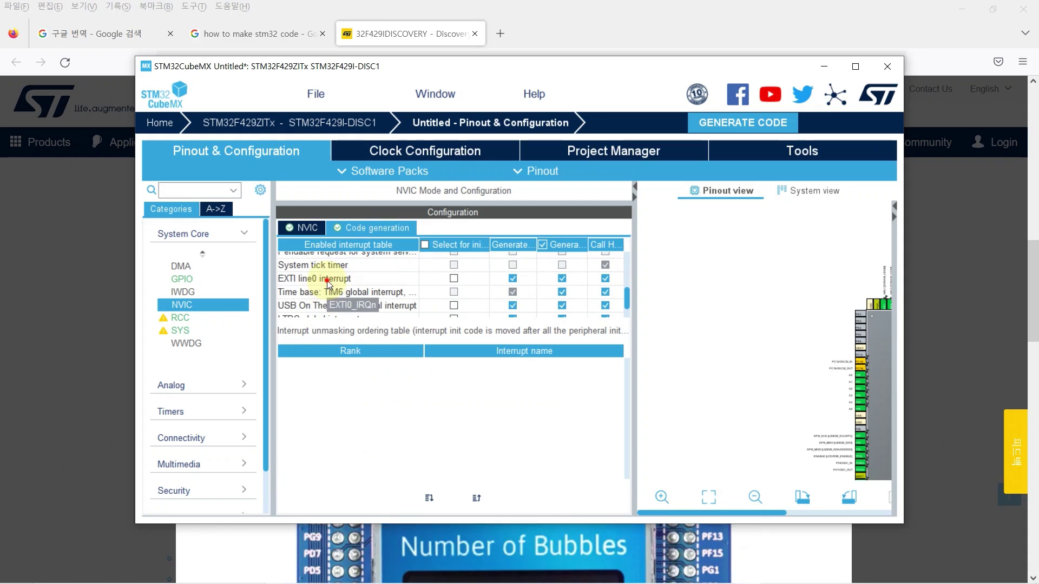
pyautogui.click(327, 280)
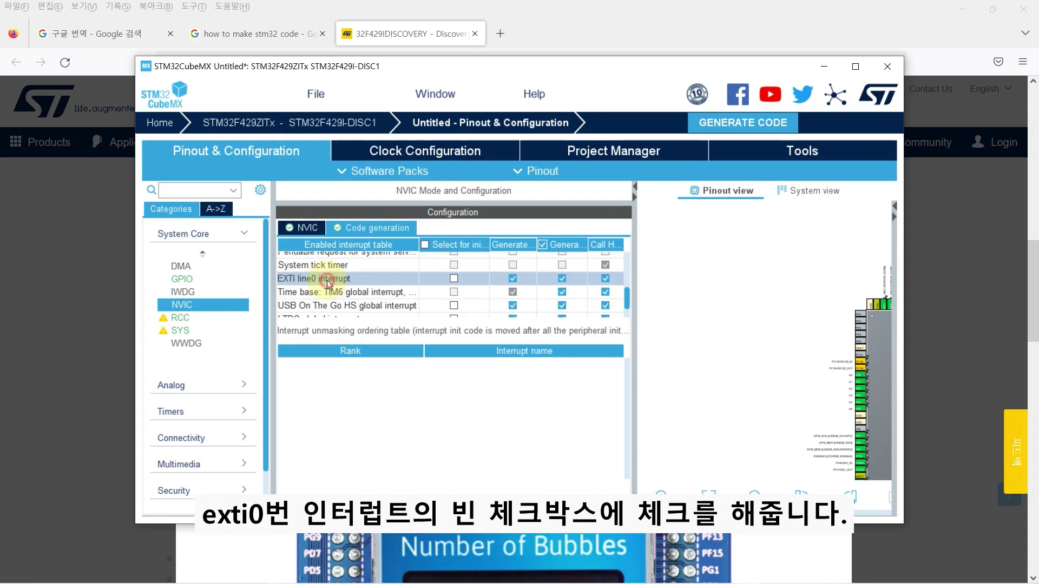
pyautogui.click(454, 278)
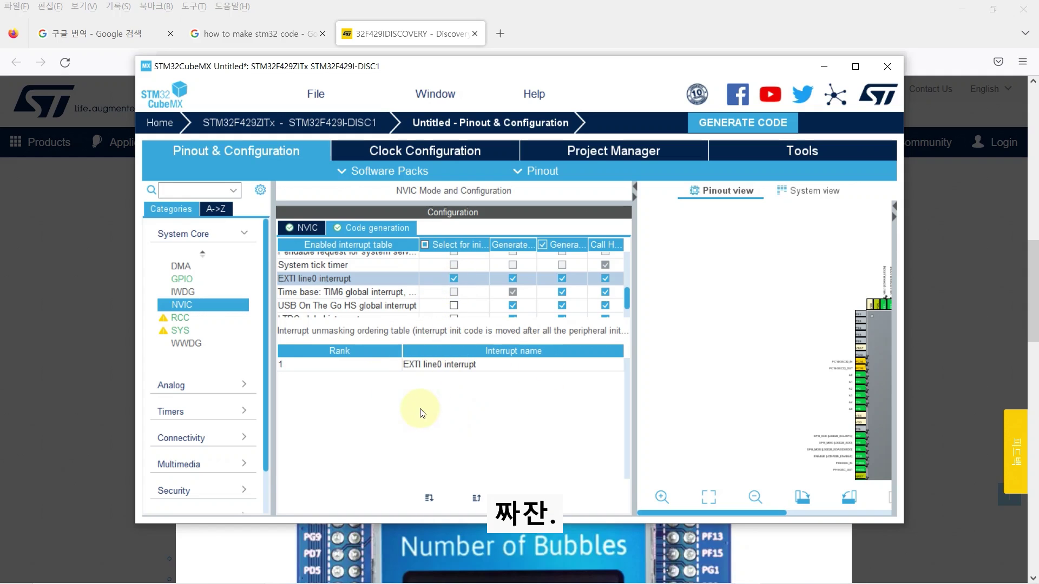
# Select Crystal/Ceramic Resonator as the High Speed Clock (HSE) source in the RCC configuration
pyautogui.click(201, 321)
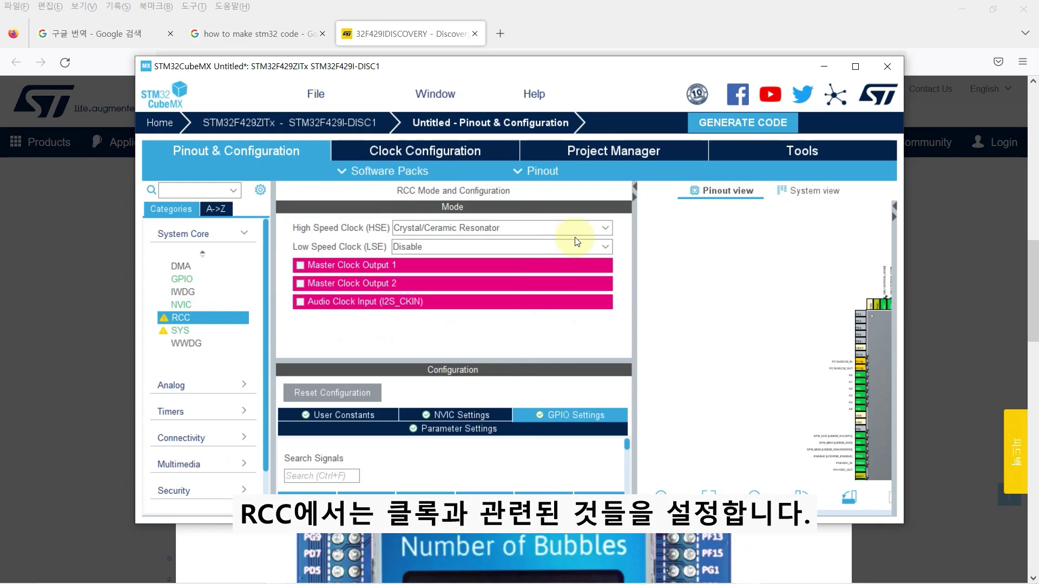
pyautogui.click(608, 232)
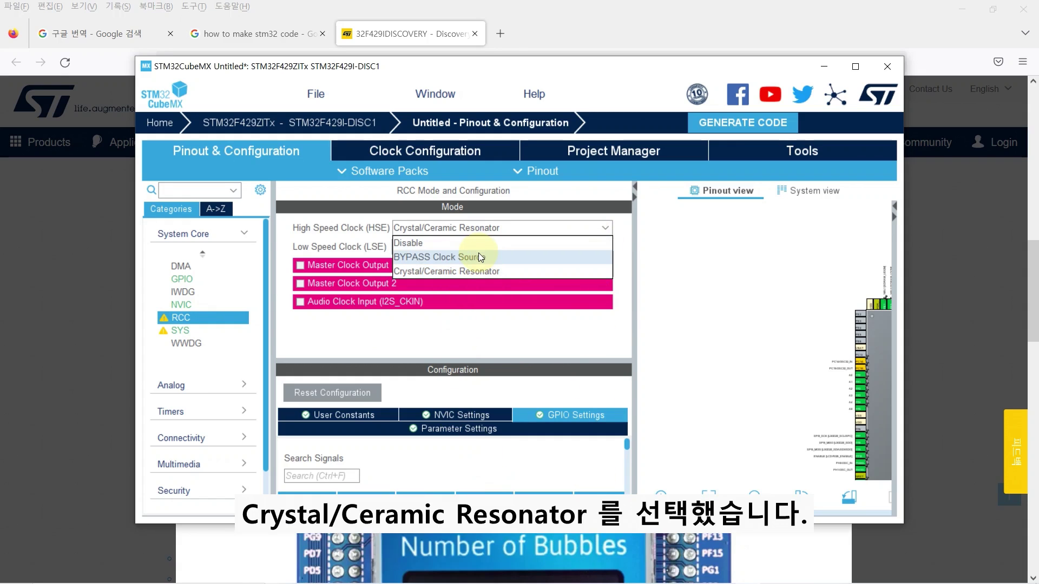
pyautogui.click(479, 269)
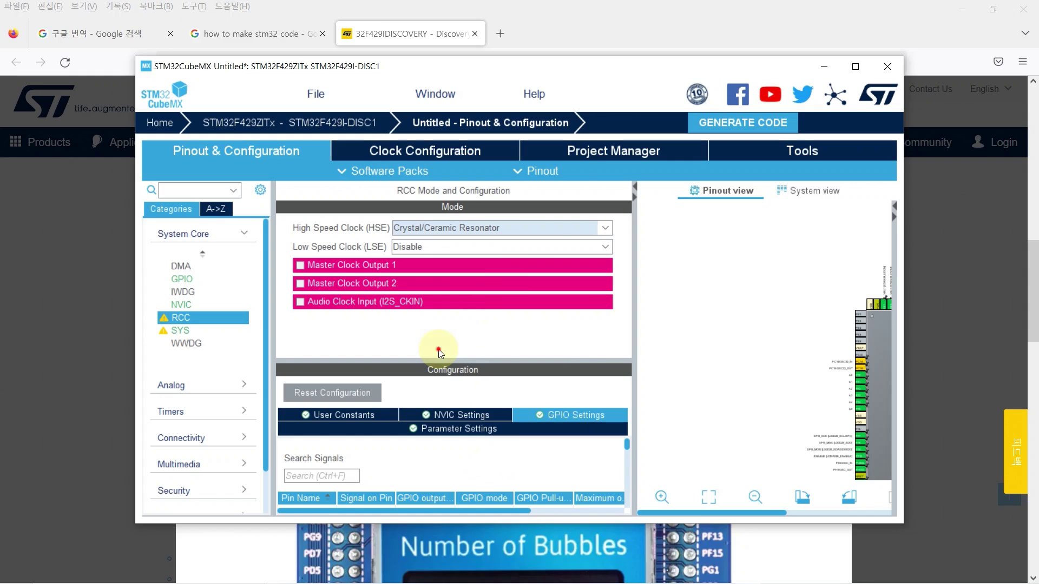
# In the SYS configuration, set Debug to Disable and the Timebase Source to SysTick
pyautogui.click(179, 331)
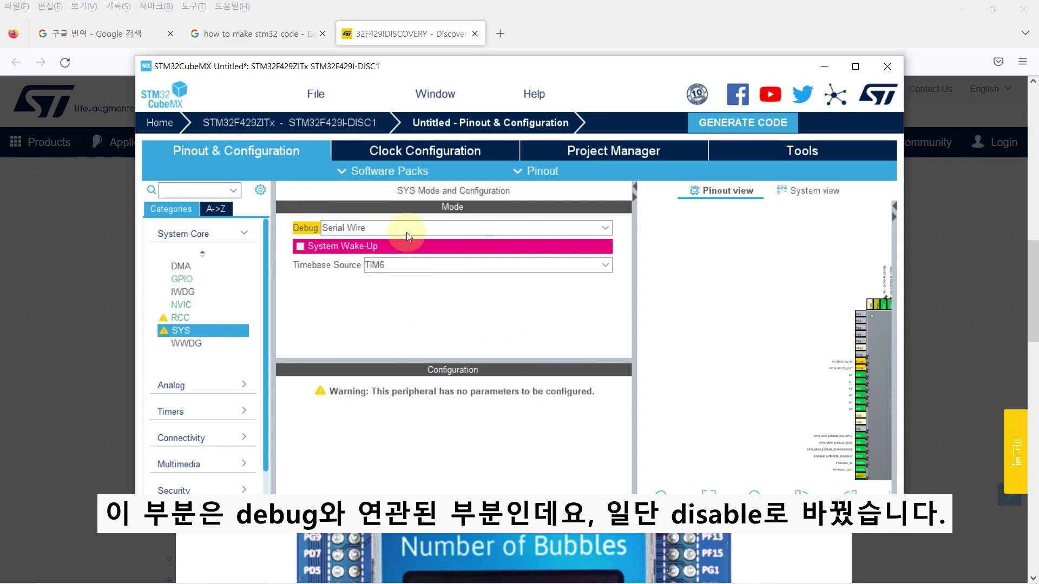
pyautogui.click(536, 233)
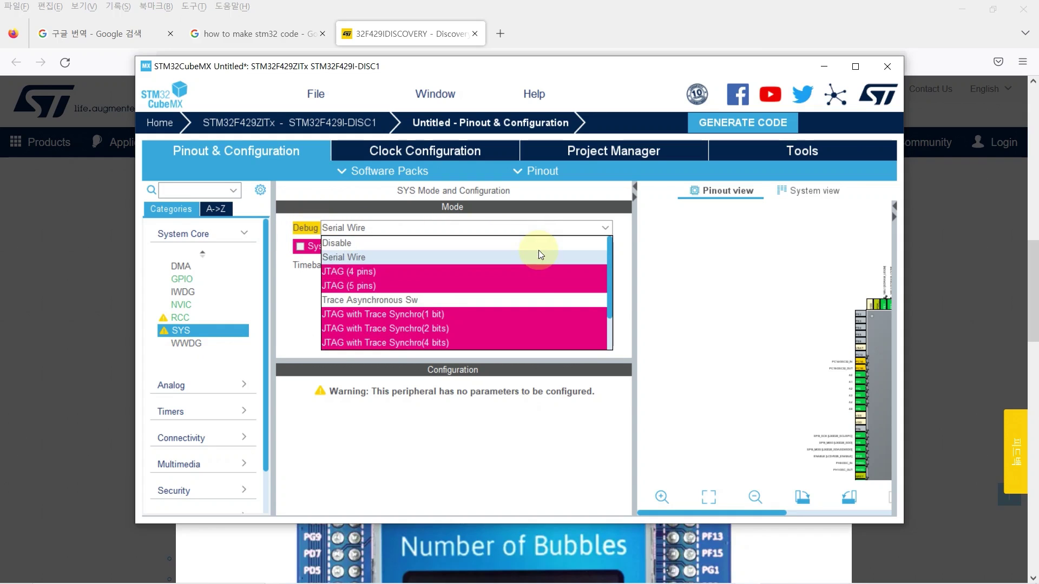
pyautogui.click(540, 245)
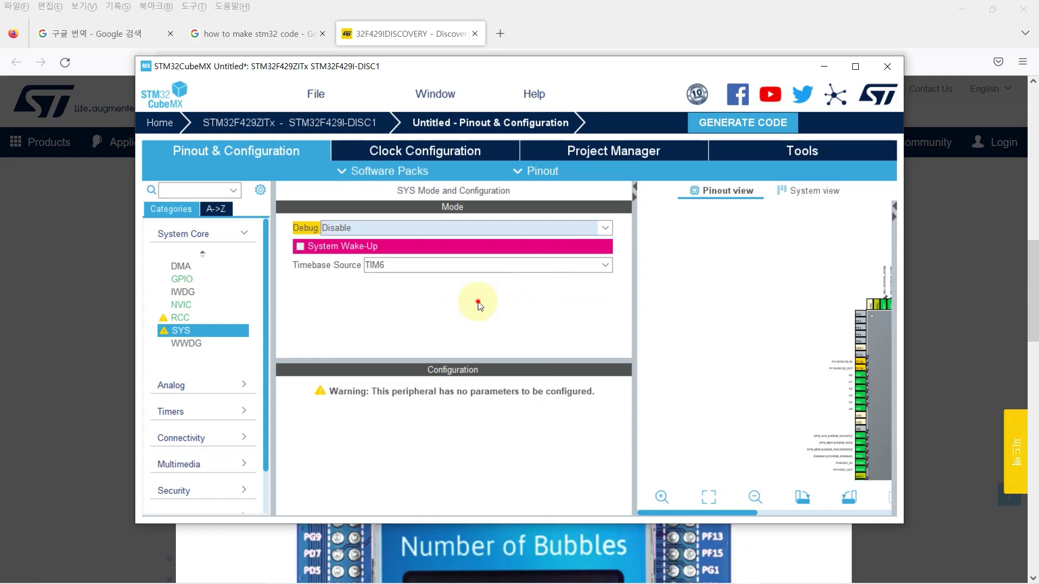
pyautogui.click(498, 266)
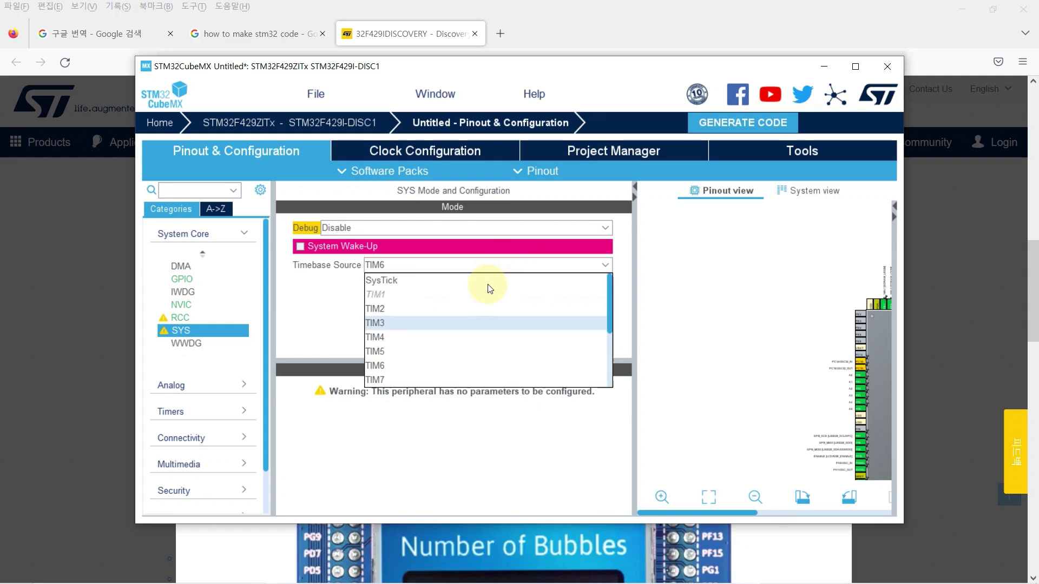
pyautogui.click(488, 281)
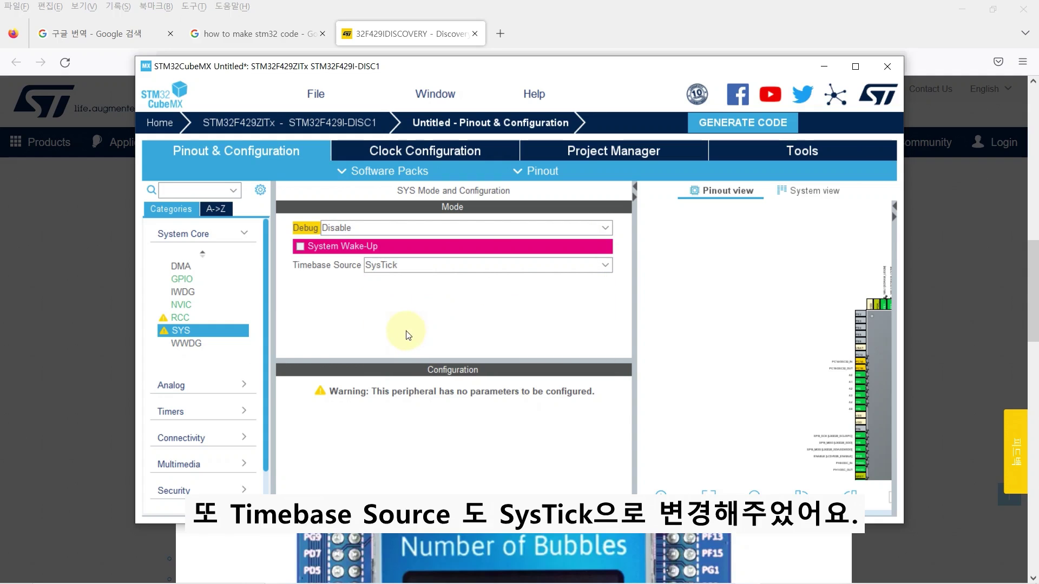
# Set the Internal FS Phy of the USB_OTG_HS connectivity peripheral to Disable
pyautogui.scroll(-2, 232, 370)
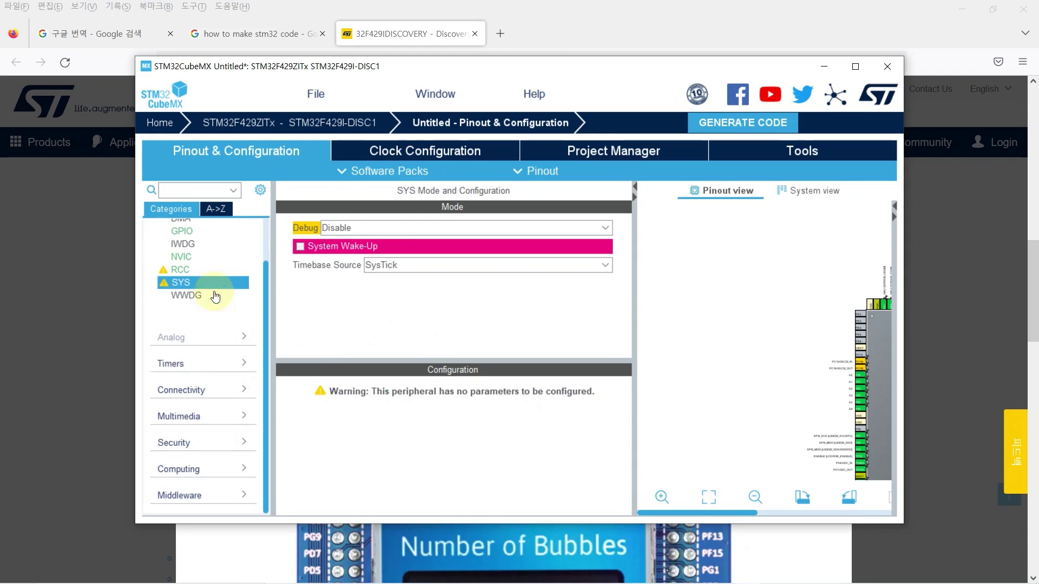
pyautogui.scroll(2, 219, 309)
pyautogui.click(251, 226)
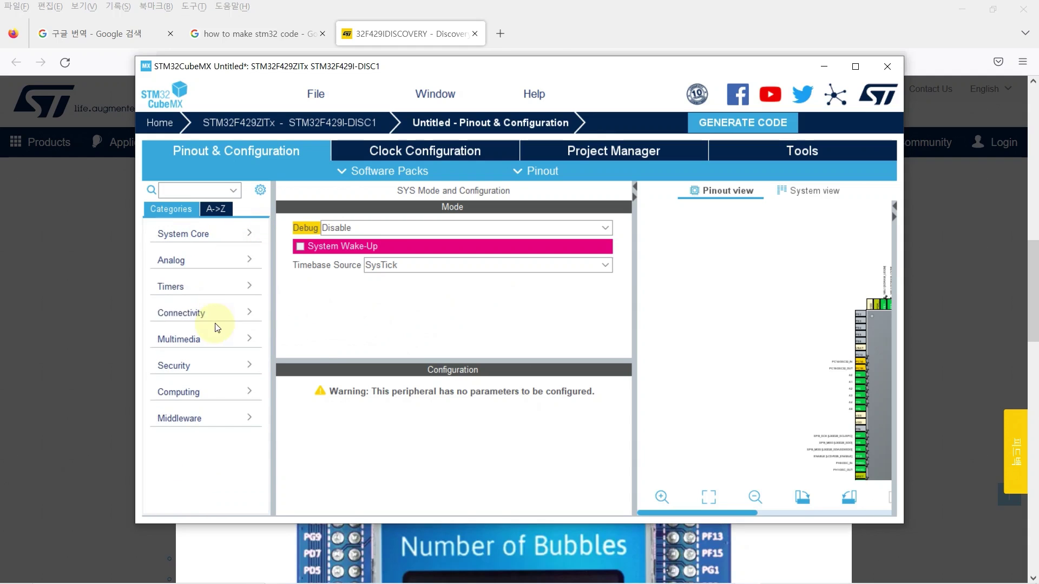
pyautogui.click(241, 314)
pyautogui.scroll(-3, 233, 405)
pyautogui.scroll(-3, 233, 405)
pyautogui.click(208, 434)
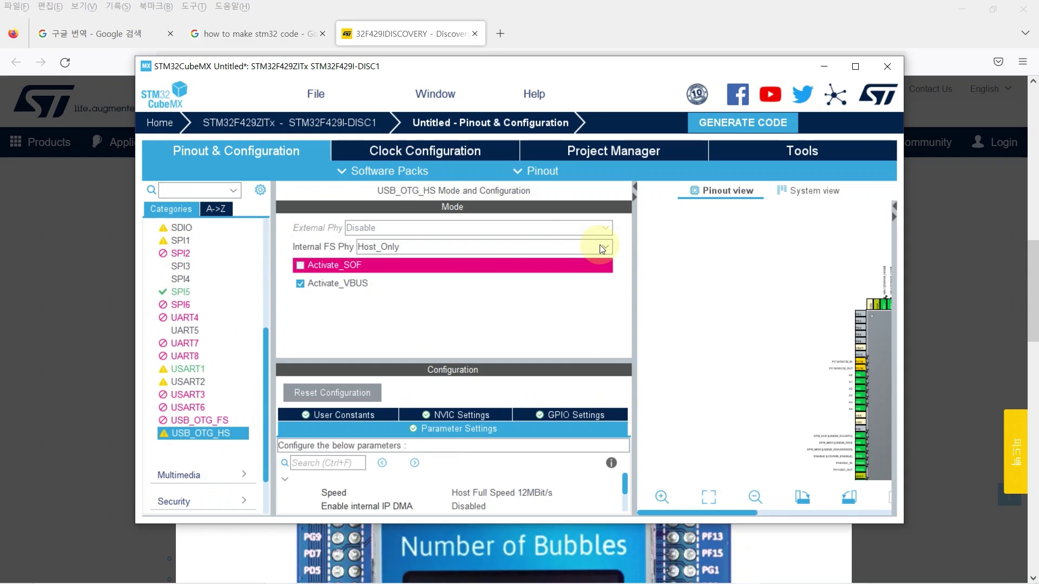
pyautogui.click(602, 248)
pyautogui.click(529, 265)
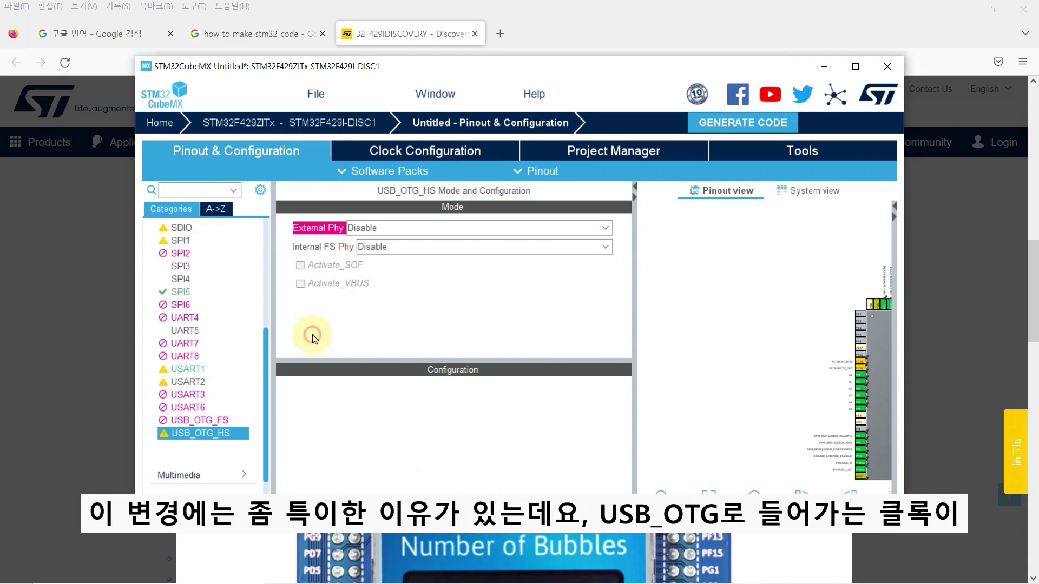
# Set the Interface of the FREERTOS middleware to Disable
pyautogui.scroll(-3, 216, 413)
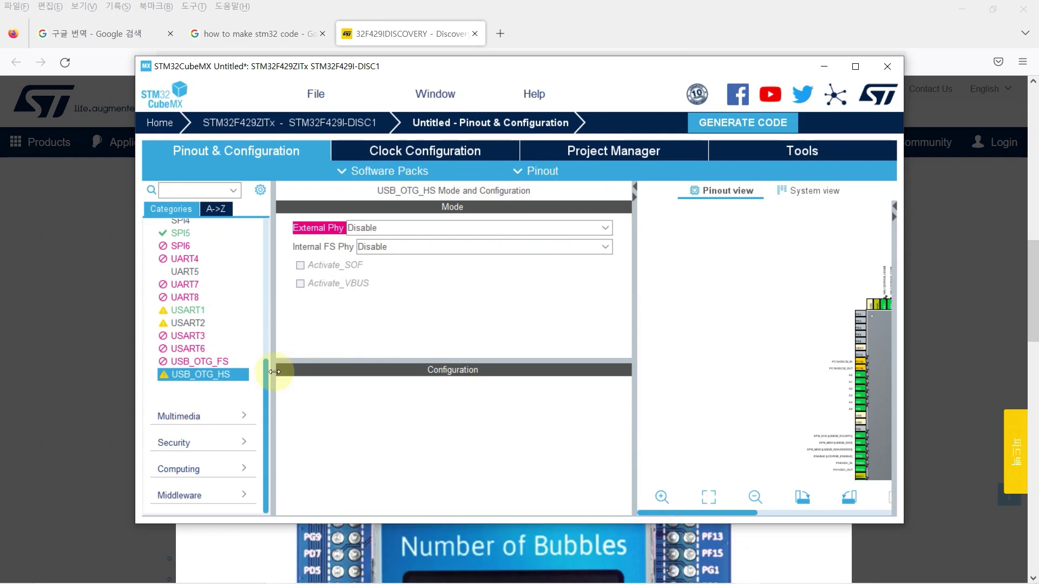
pyautogui.click(196, 505)
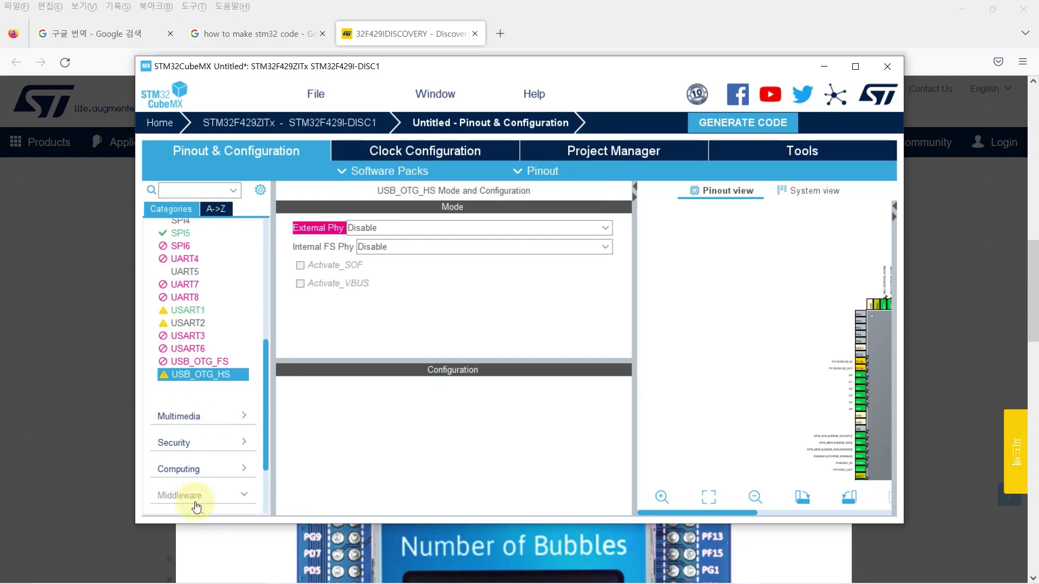
pyautogui.click(211, 407)
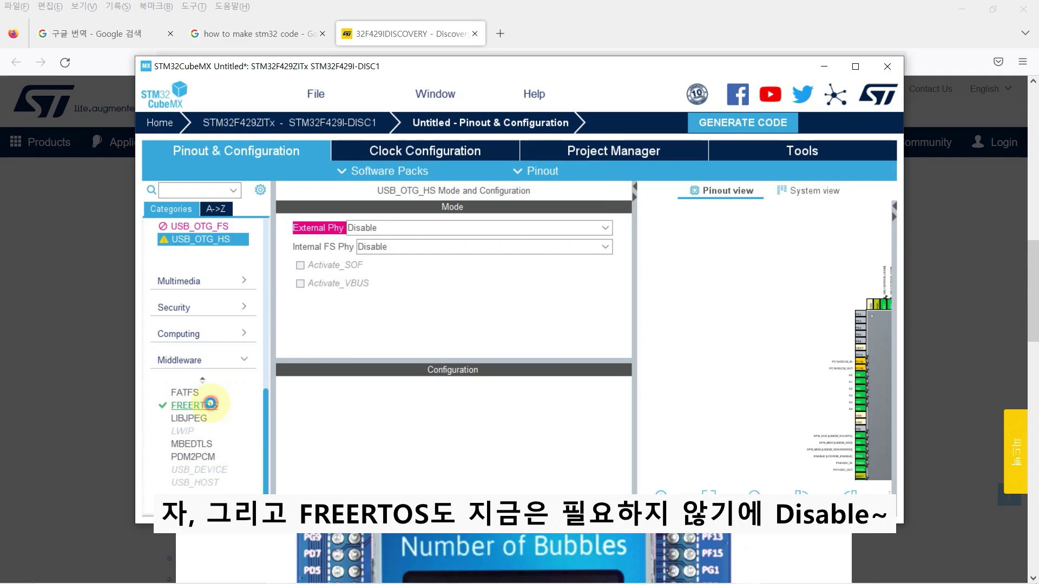
pyautogui.click(437, 228)
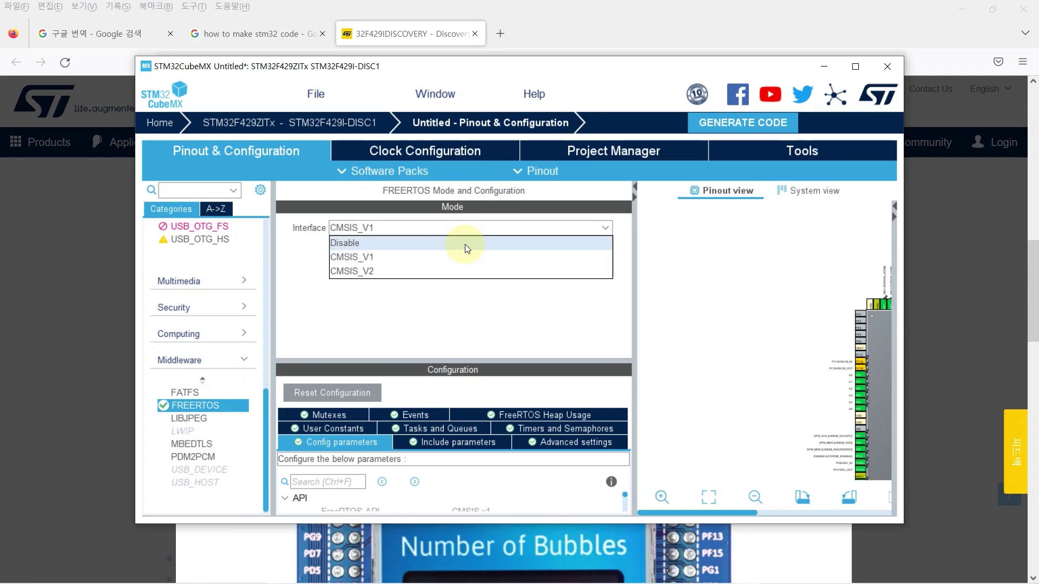
pyautogui.click(465, 245)
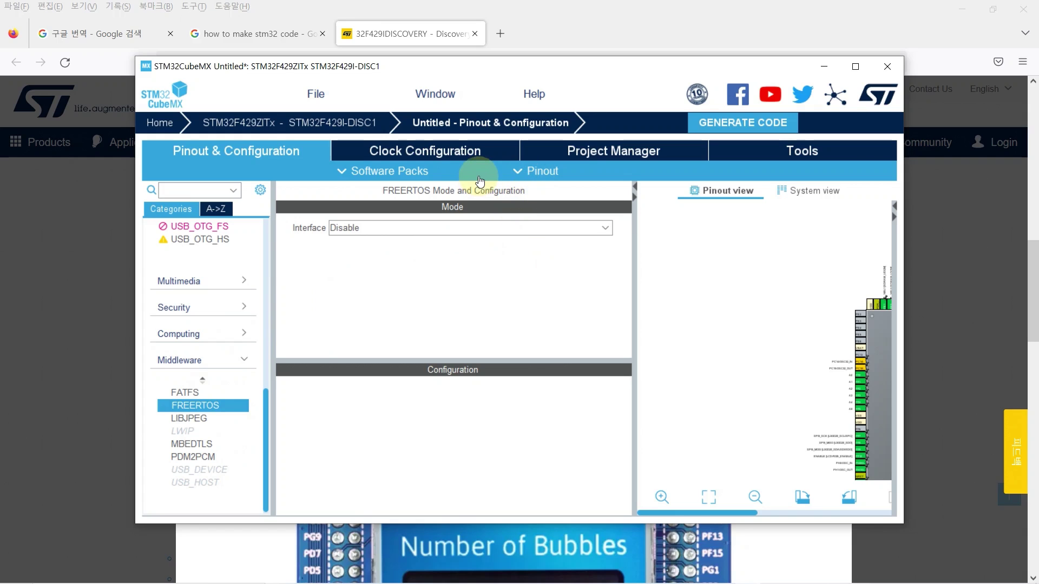
pyautogui.click(251, 356)
# In the clock configuration, set the APB1 peripheral clock to 45 MHz and HCLK to 180 MHz
pyautogui.click(412, 147)
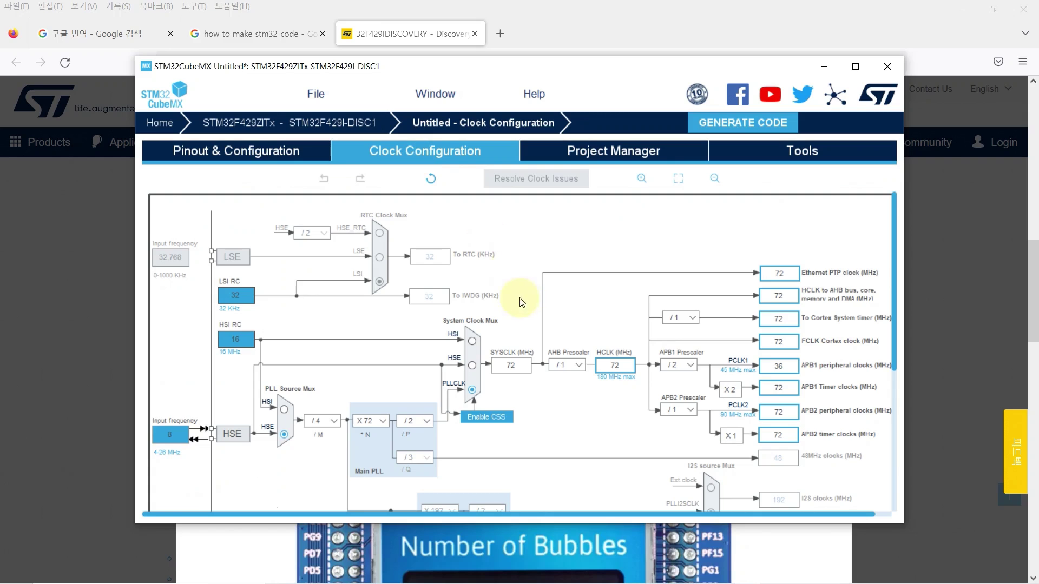
pyautogui.scroll(-1, 623, 305)
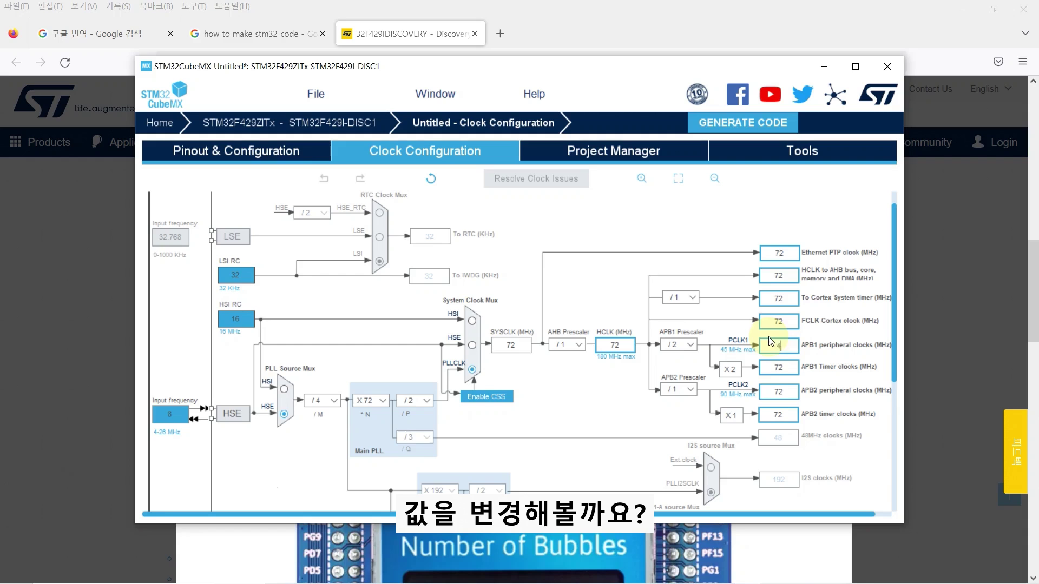
pyautogui.press('Return')
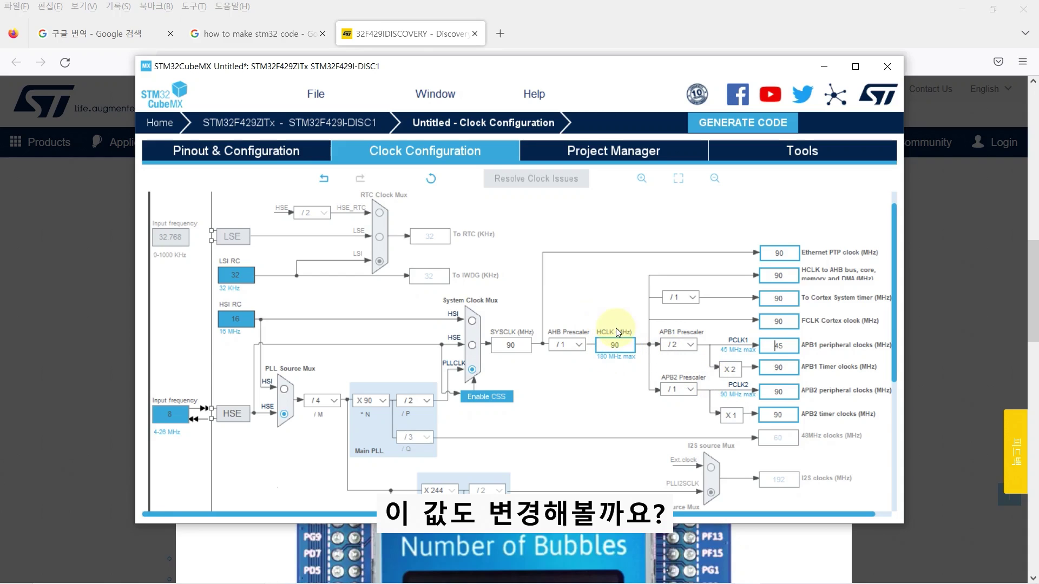
pyautogui.doubleClick(615, 344)
pyautogui.write('180')
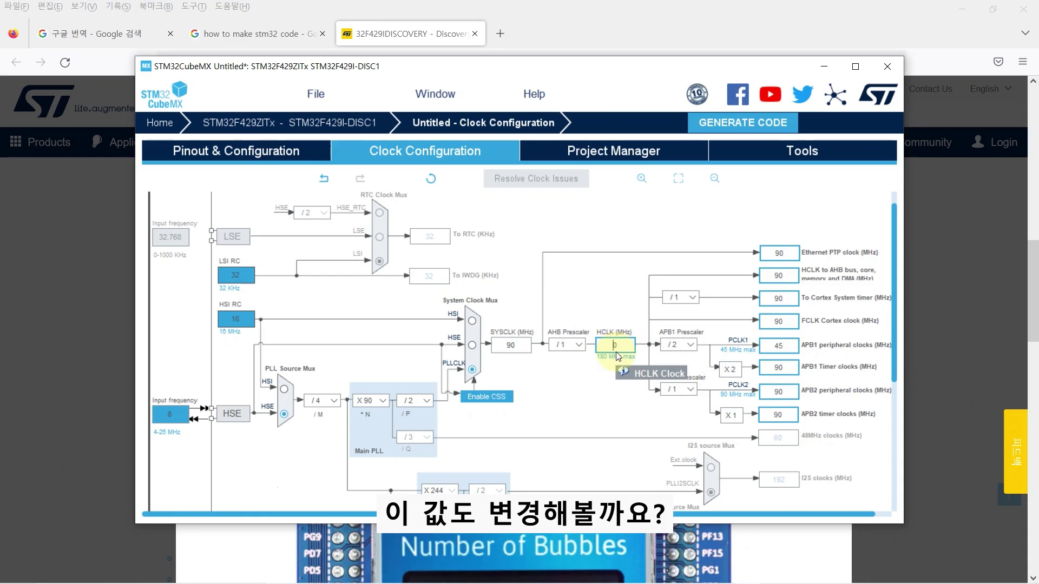
pyautogui.press('Return')
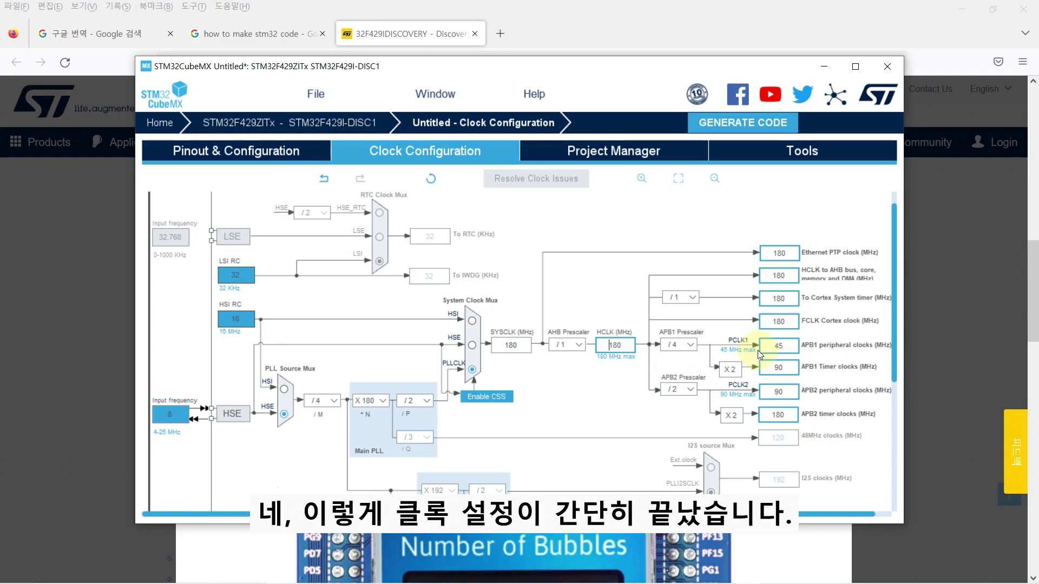
# Review the APB1 and APB2 peripheral clocks and the rest of the clock tree down to the LCD-TFT clock
pyautogui.click(776, 391)
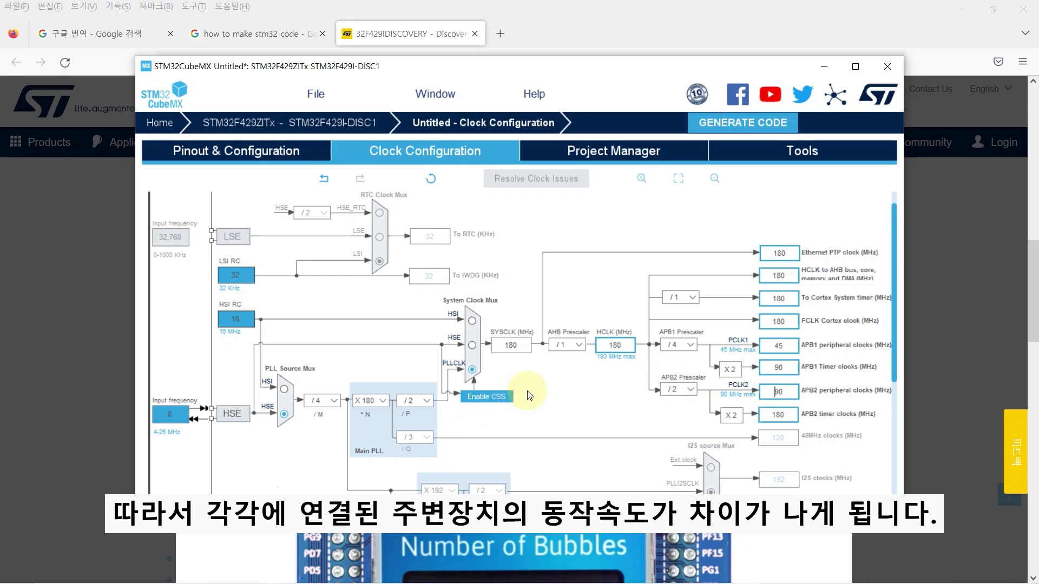
pyautogui.scroll(-1, 567, 403)
pyautogui.scroll(-5, 568, 403)
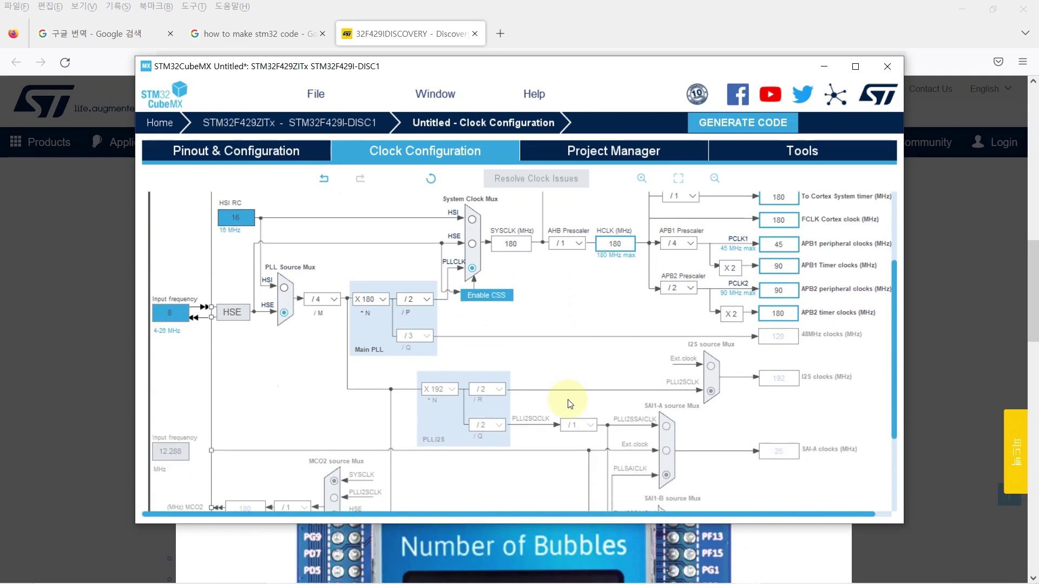
pyautogui.scroll(-1, 537, 412)
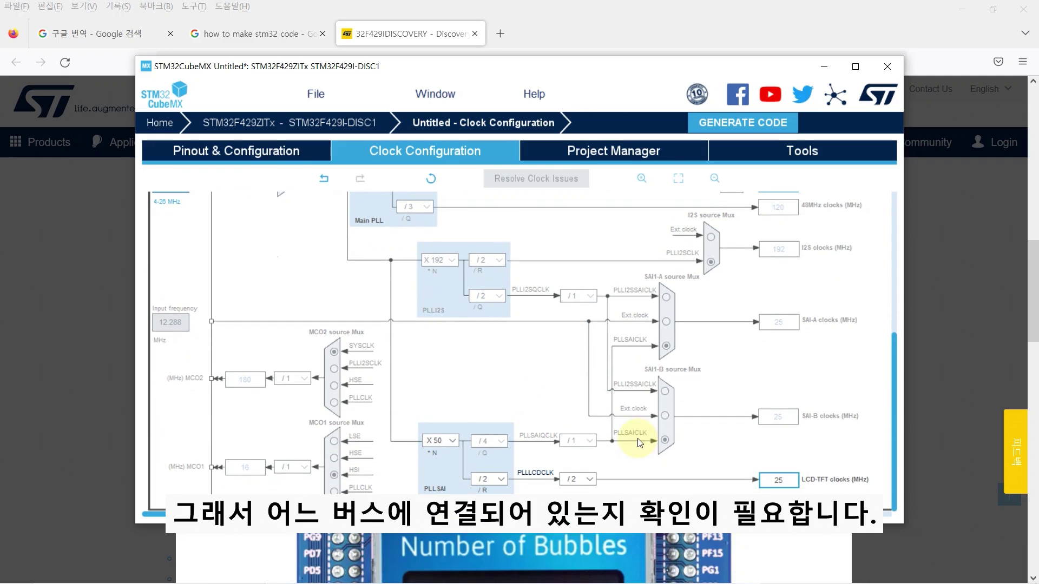
pyautogui.scroll(4, 529, 388)
pyautogui.scroll(5, 528, 387)
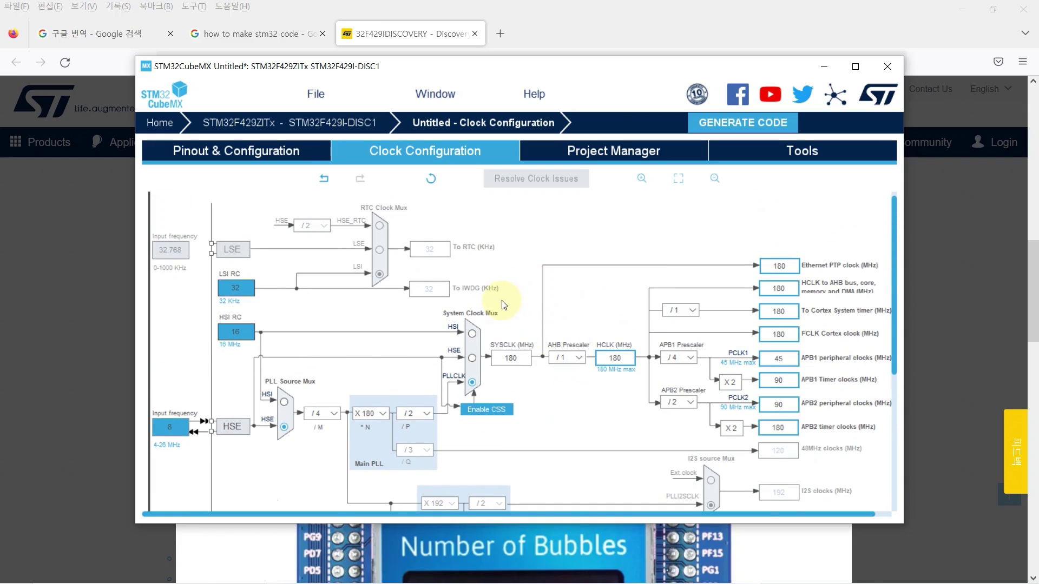
# In the project settings, name the project gettingStarted
pyautogui.click(683, 148)
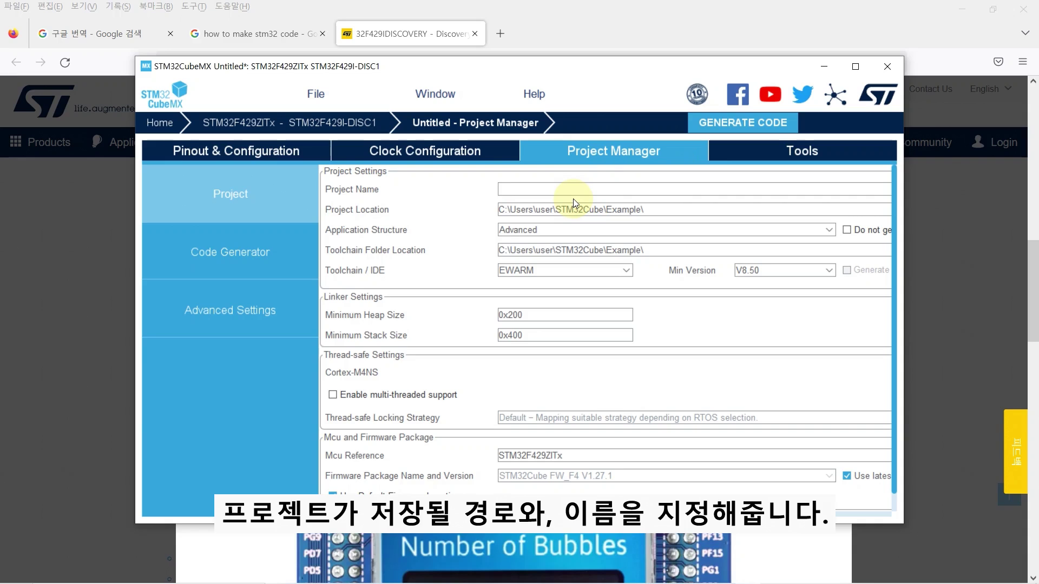
pyautogui.write('gett')
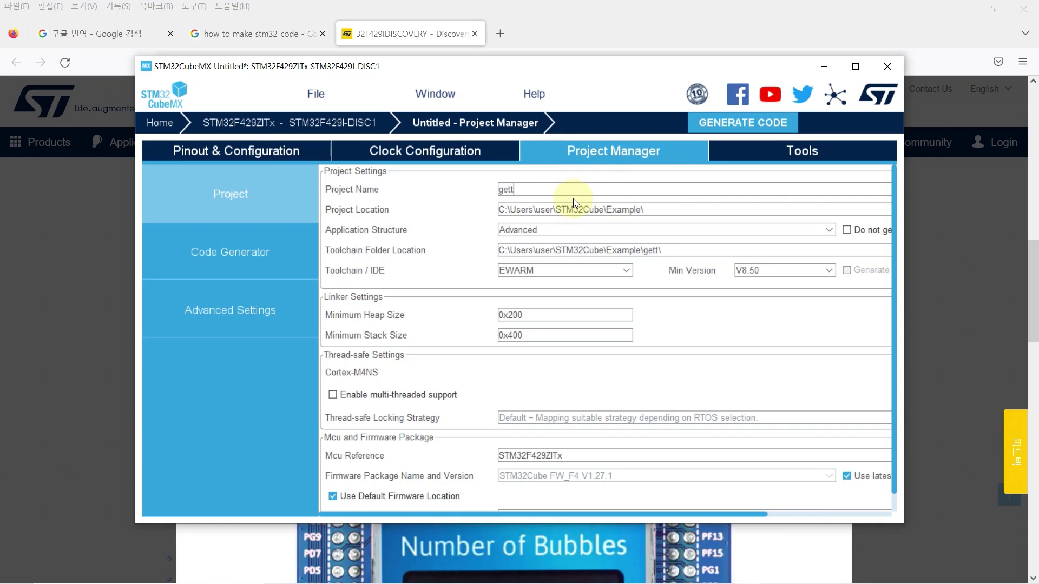
pyautogui.write('ingStarted')
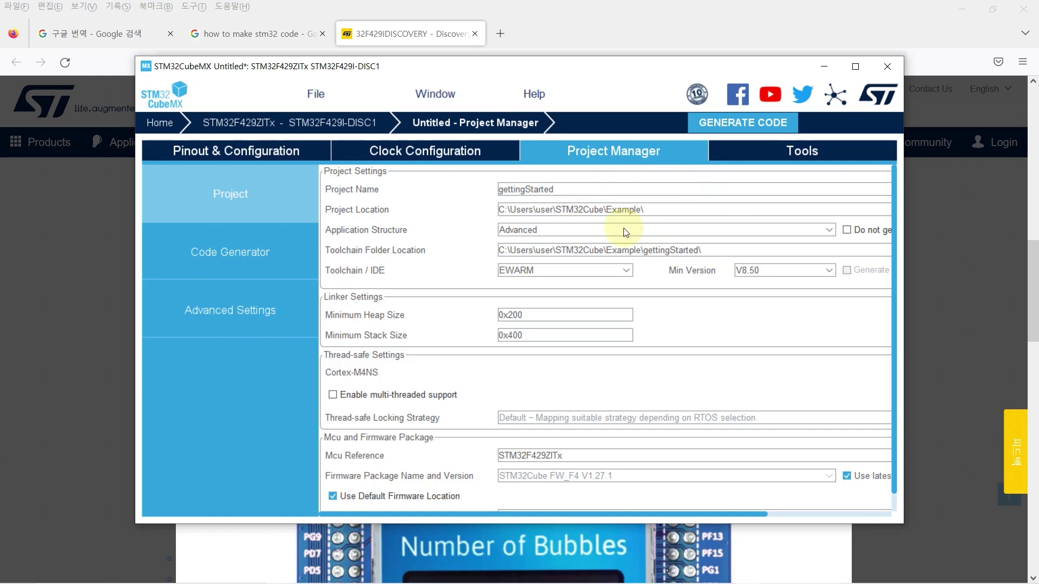
# Maximize the window, set the Toolchain / IDE to STM32CubeIDE, and turn off Generate Under Root
pyautogui.click(619, 272)
pyautogui.click(855, 66)
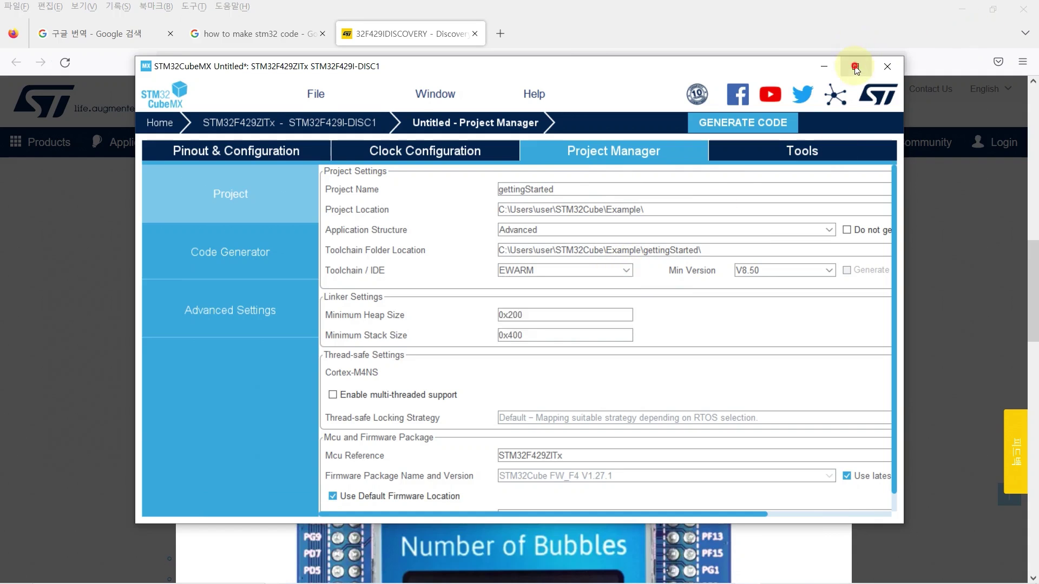
pyautogui.click(490, 238)
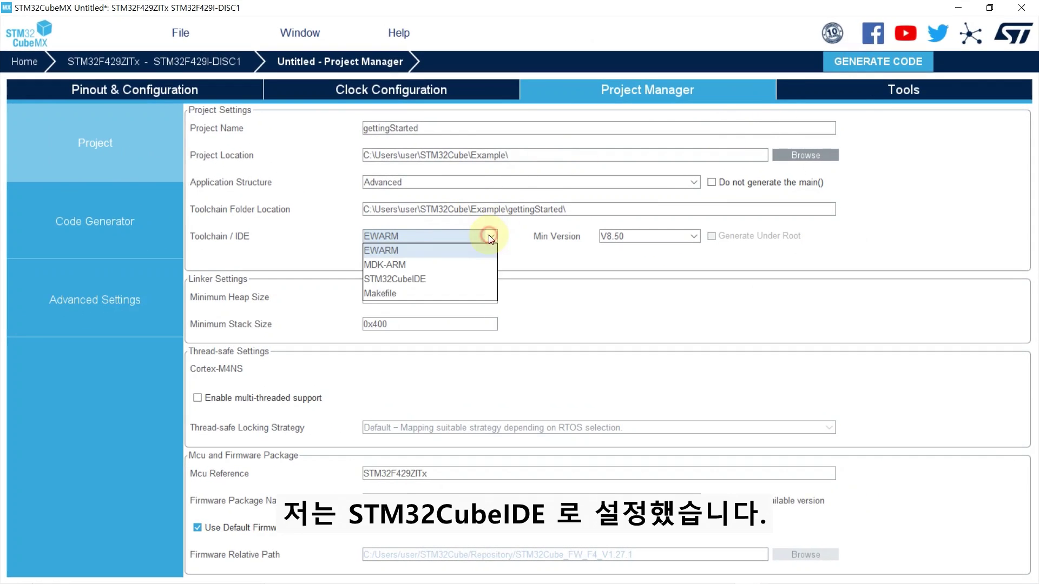
pyautogui.click(462, 279)
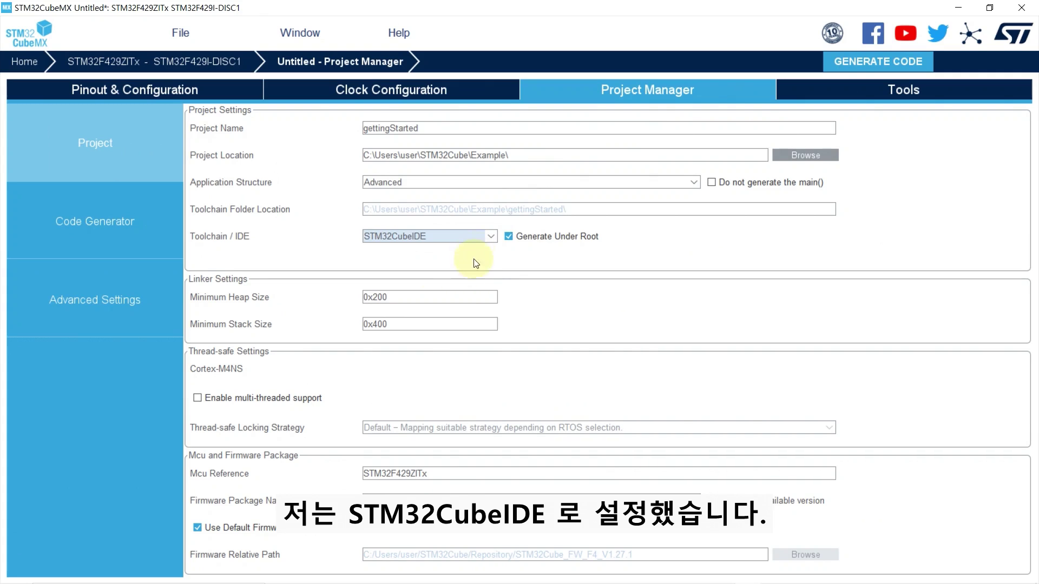
pyautogui.click(509, 237)
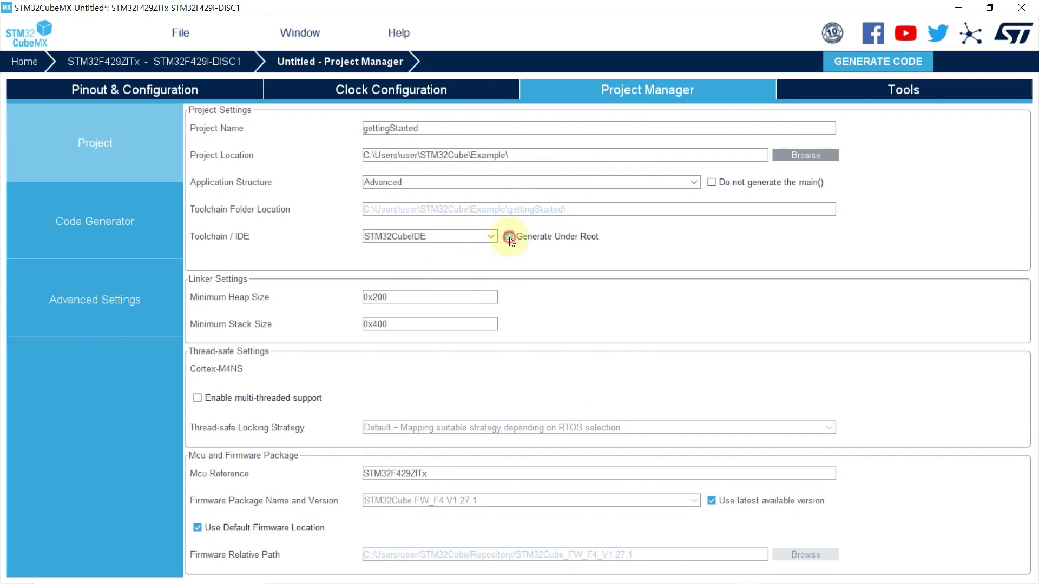
pyautogui.moveTo(618, 582)
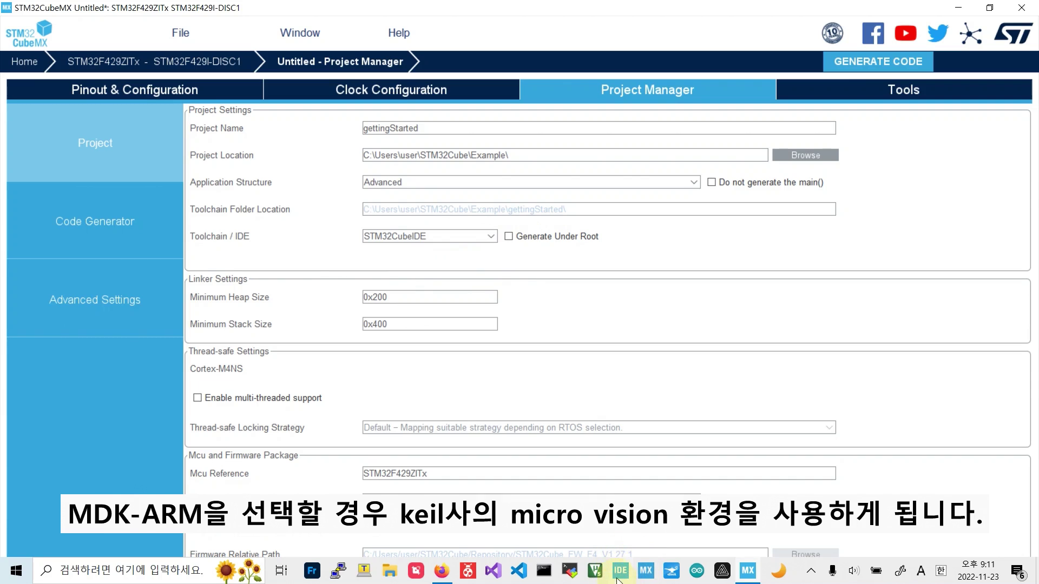
pyautogui.click(626, 237)
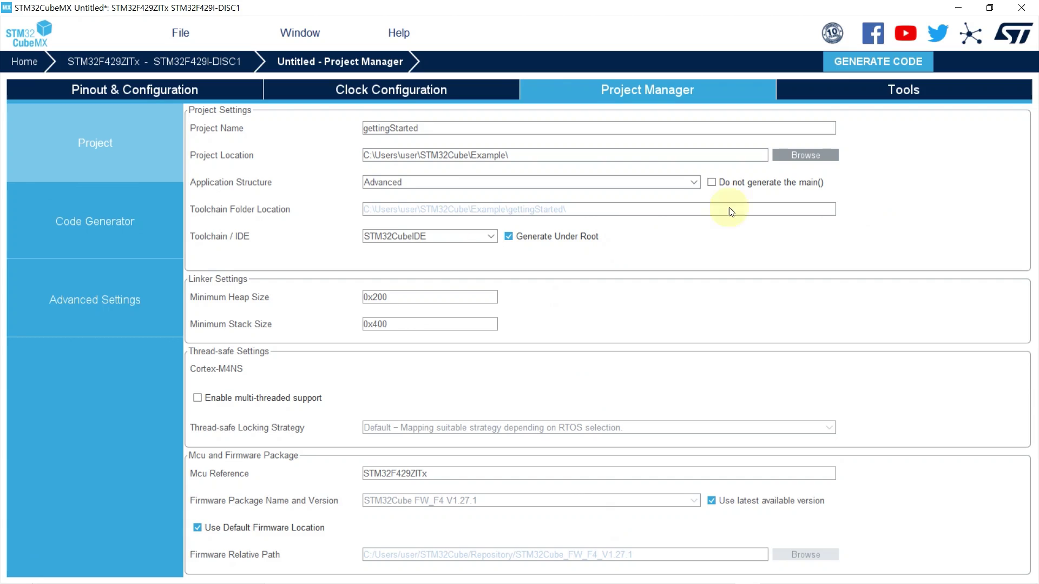
pyautogui.click(507, 237)
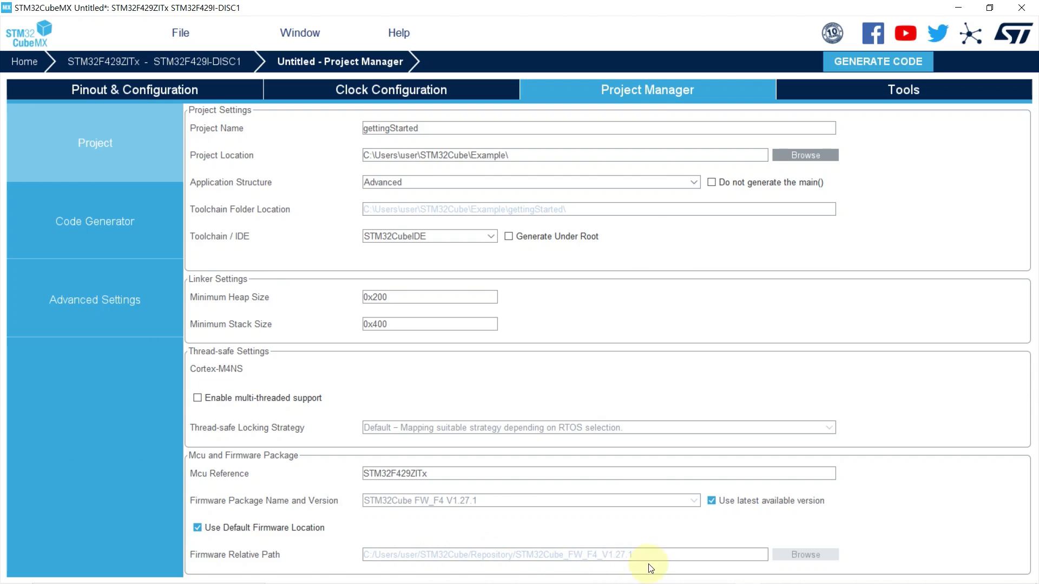
# Generate the code, overwriting the existing gettingStarted project, and open the generated project
pyautogui.click(881, 58)
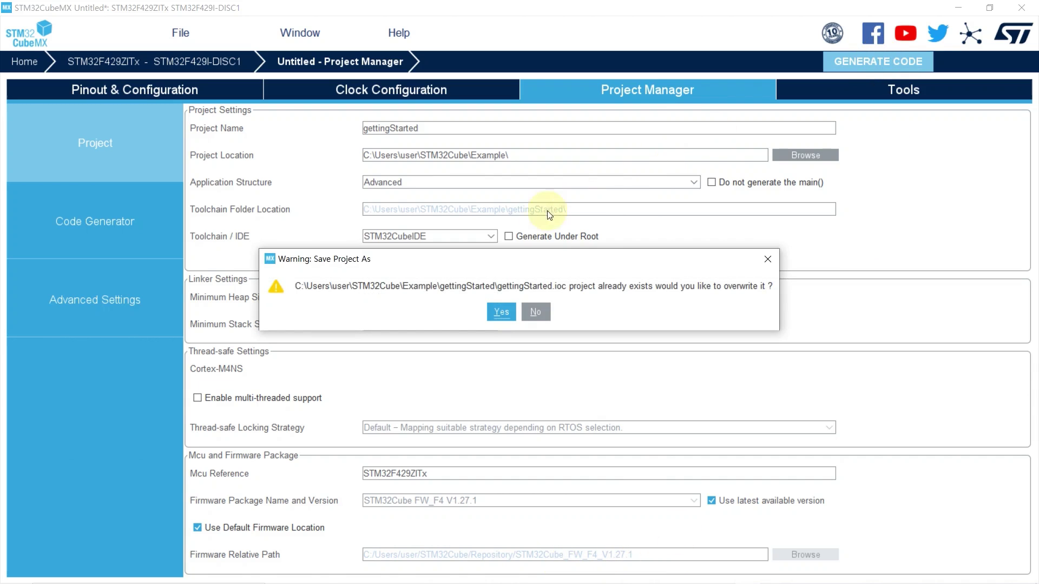
pyautogui.click(501, 312)
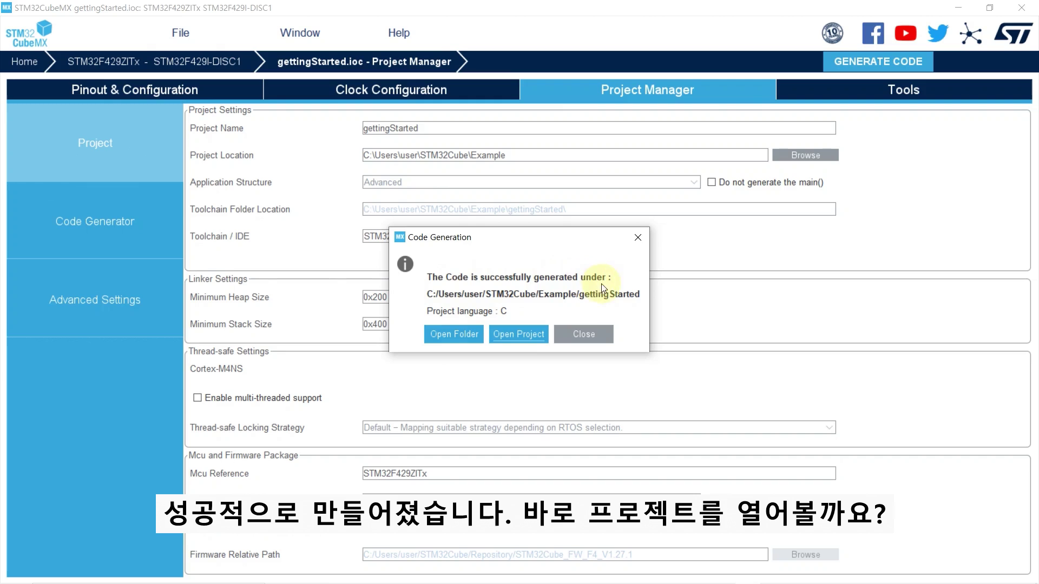
pyautogui.click(521, 336)
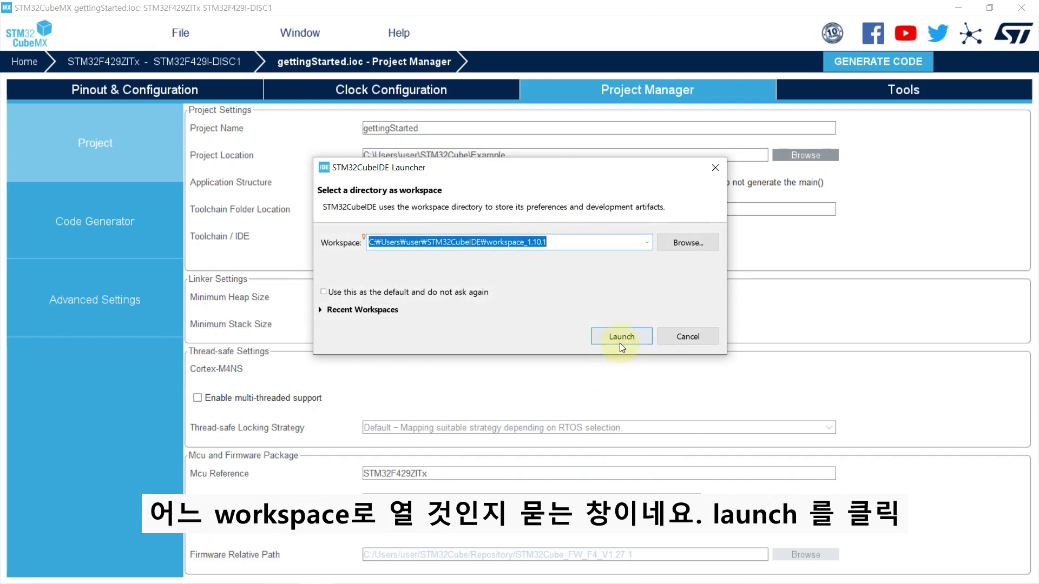
# Launch STM32CubeIDE with the workspace_1.10.1 directory, postpone the usage statistics decision, and acknowledge the gettingStarted project import
pyautogui.click(619, 343)
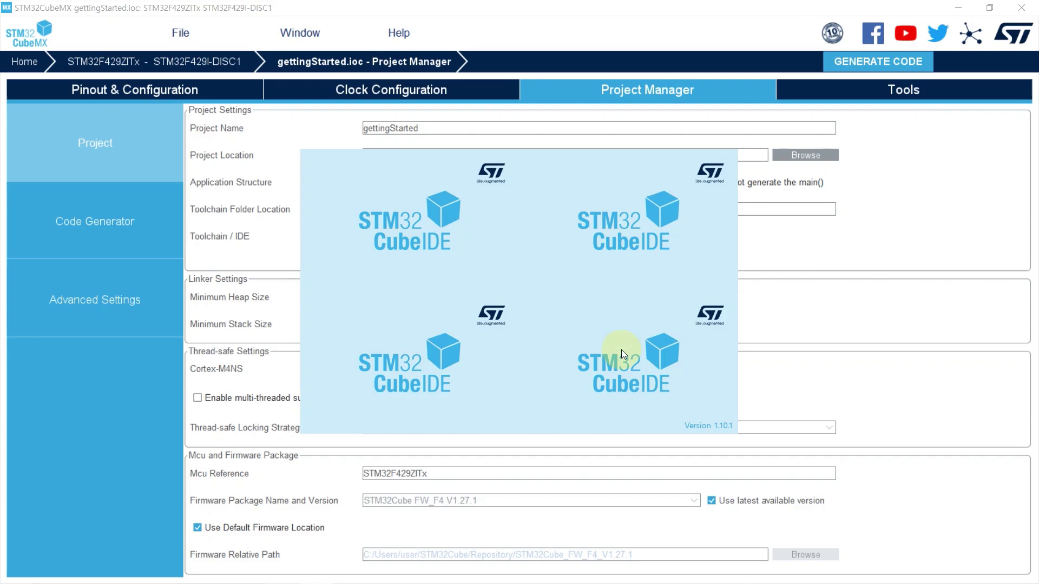
pyautogui.click(962, 8)
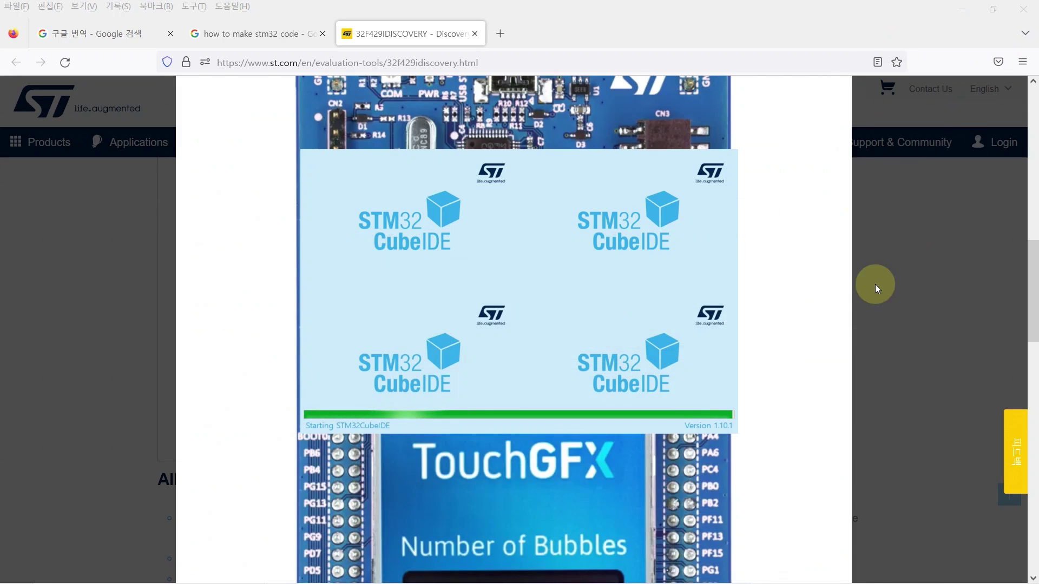
pyautogui.click(961, 10)
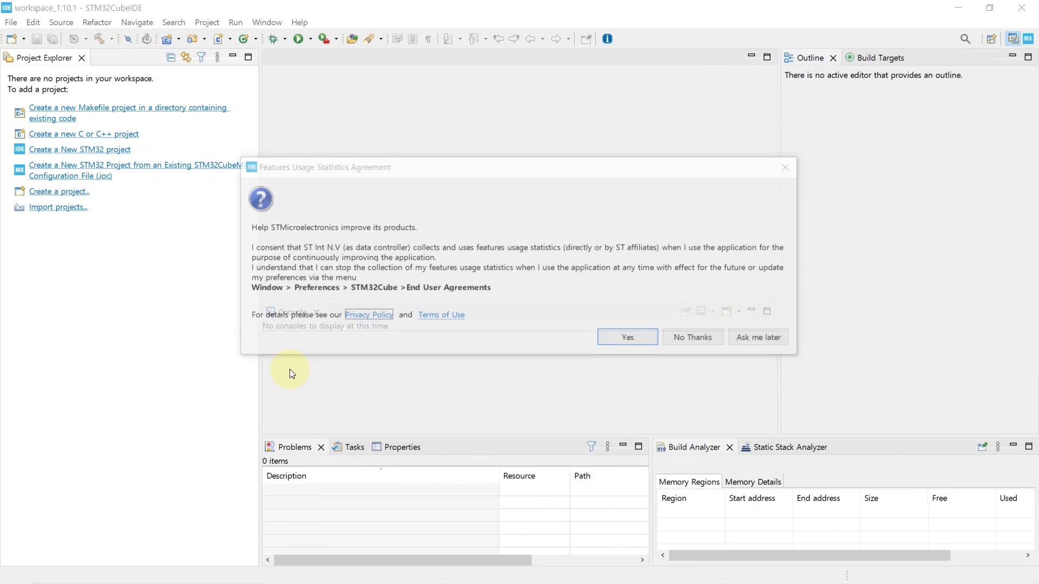
pyautogui.click(751, 340)
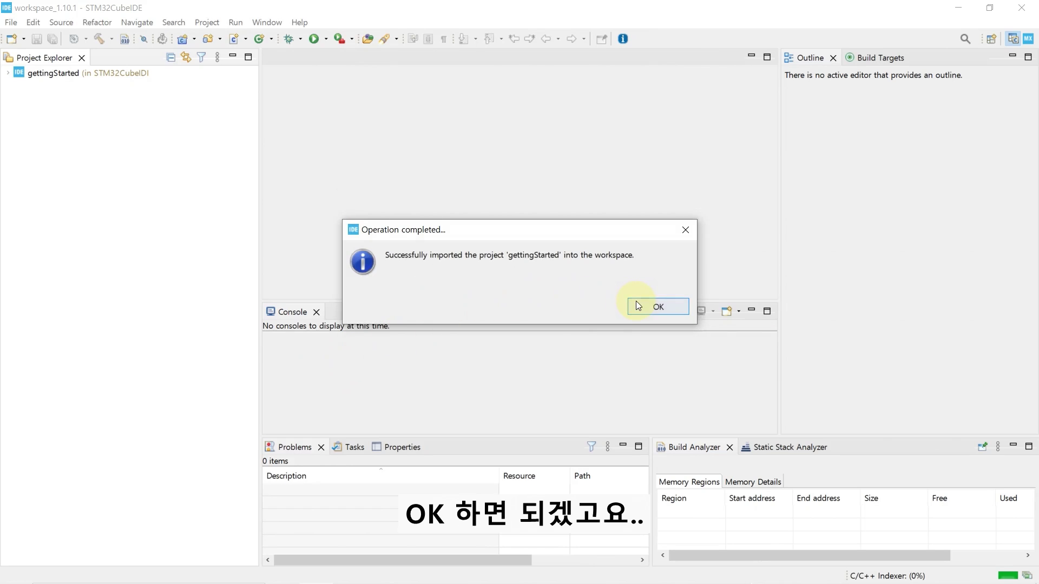
pyautogui.click(638, 305)
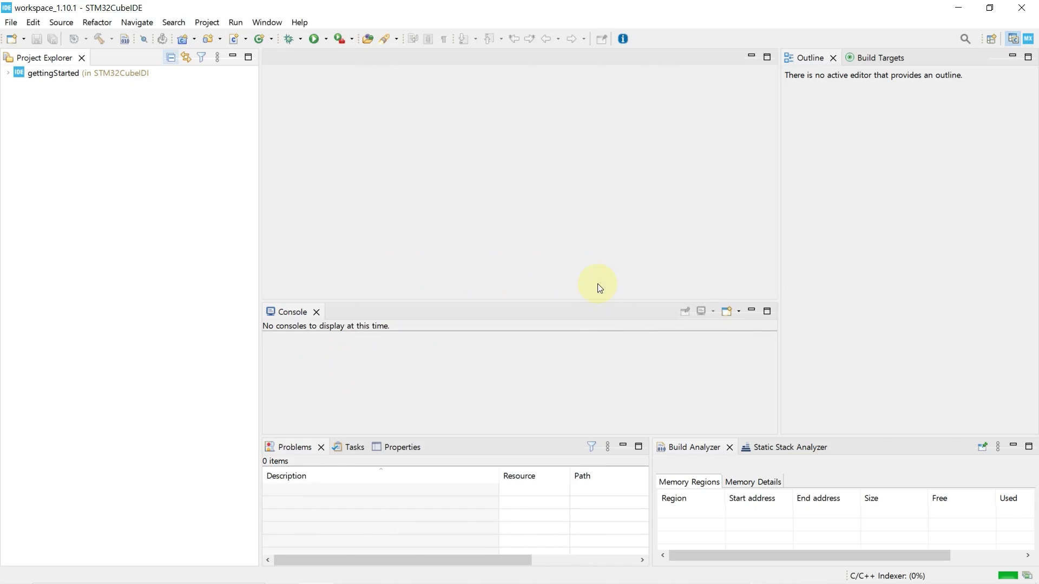
# Expand the gettingStarted project to Application/User/Core and open main.c in the editor
pyautogui.click(8, 74)
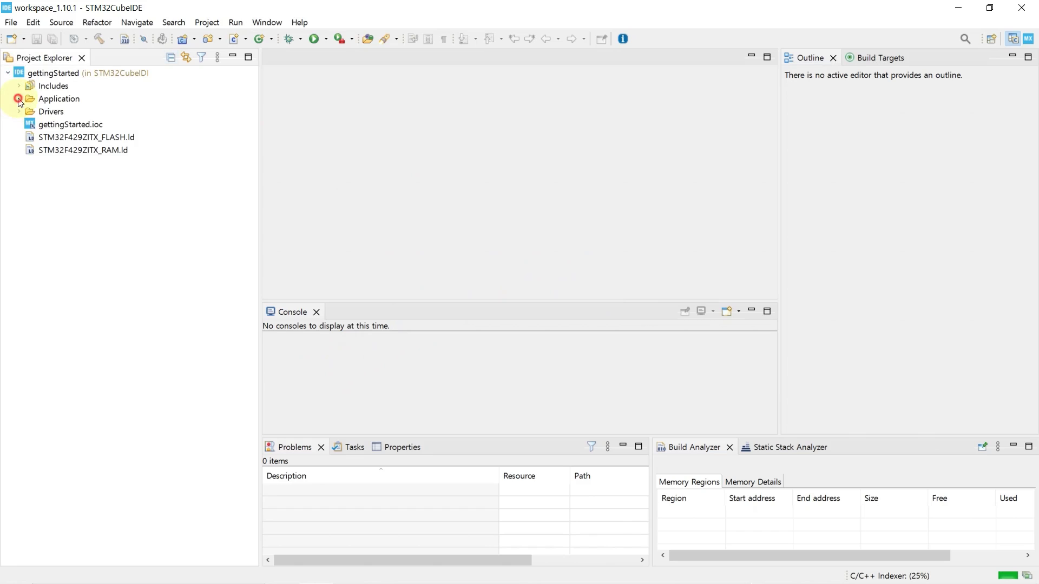
pyautogui.click(18, 99)
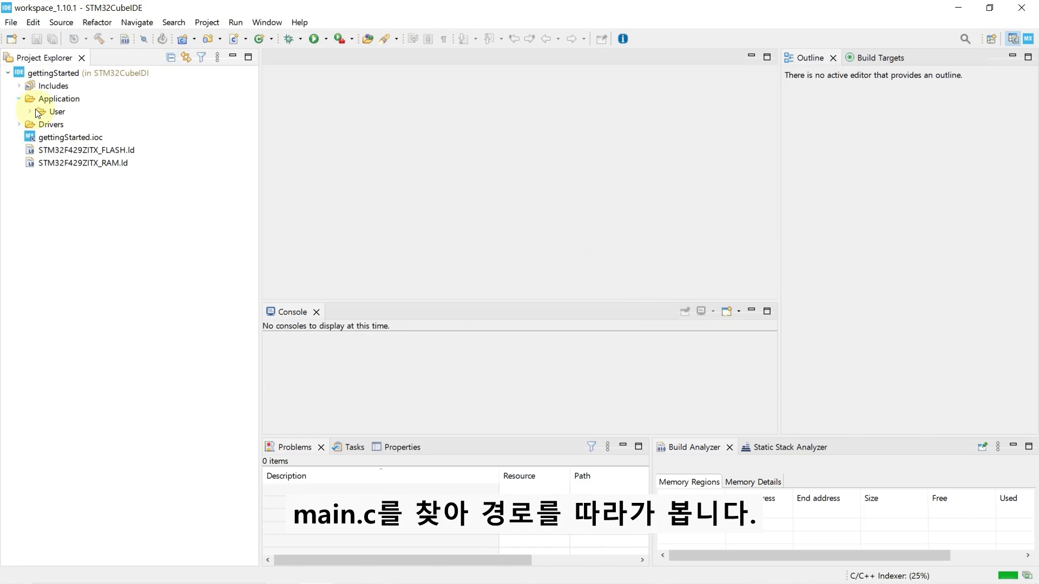
pyautogui.doubleClick(38, 112)
pyautogui.click(45, 126)
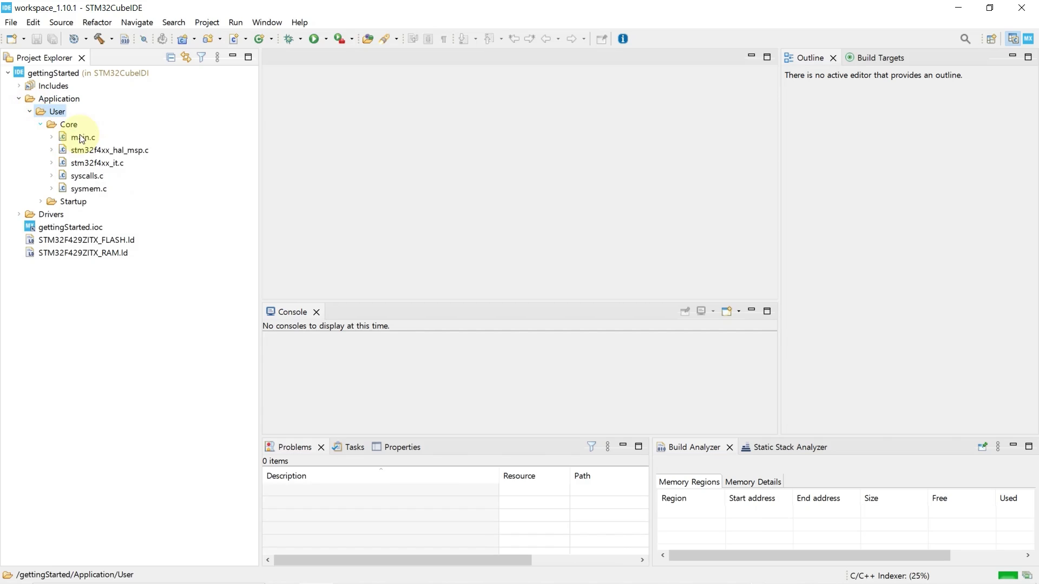
pyautogui.click(80, 139)
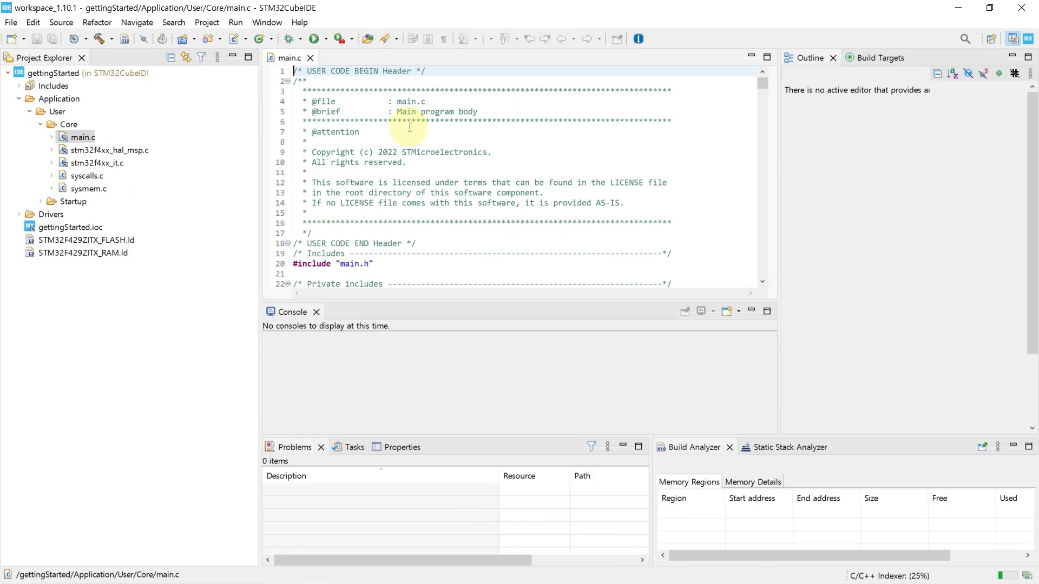
# Examine main.c from the main function's peripheral initialization and infinite loop through SystemClock_Config to MX_NVIC_Init
pyautogui.moveTo(759, 80); pyautogui.dragTo(761, 104)
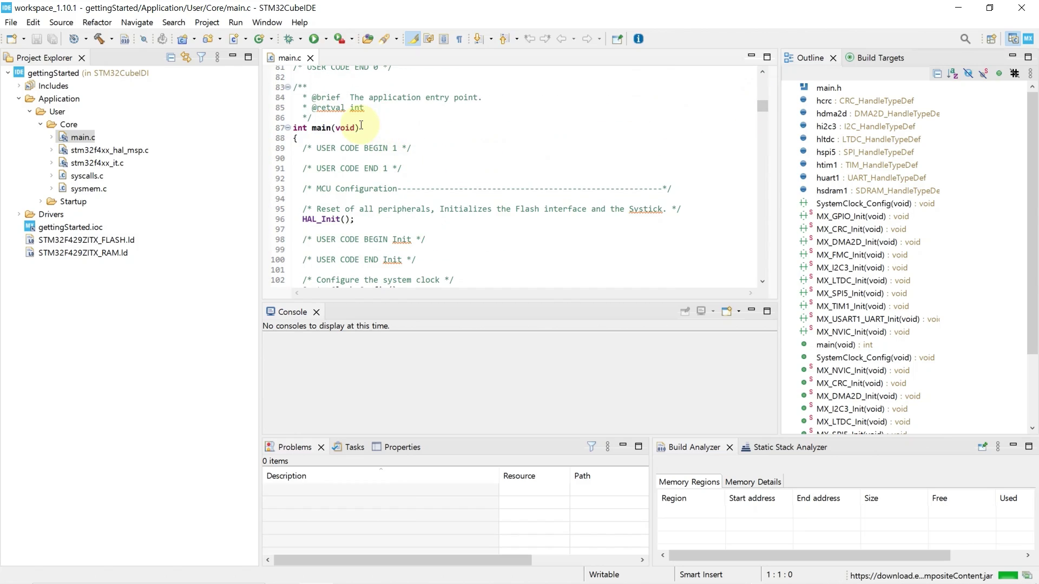
pyautogui.scroll(-4, 601, 134)
pyautogui.scroll(-3, 603, 134)
pyautogui.scroll(-3, 600, 138)
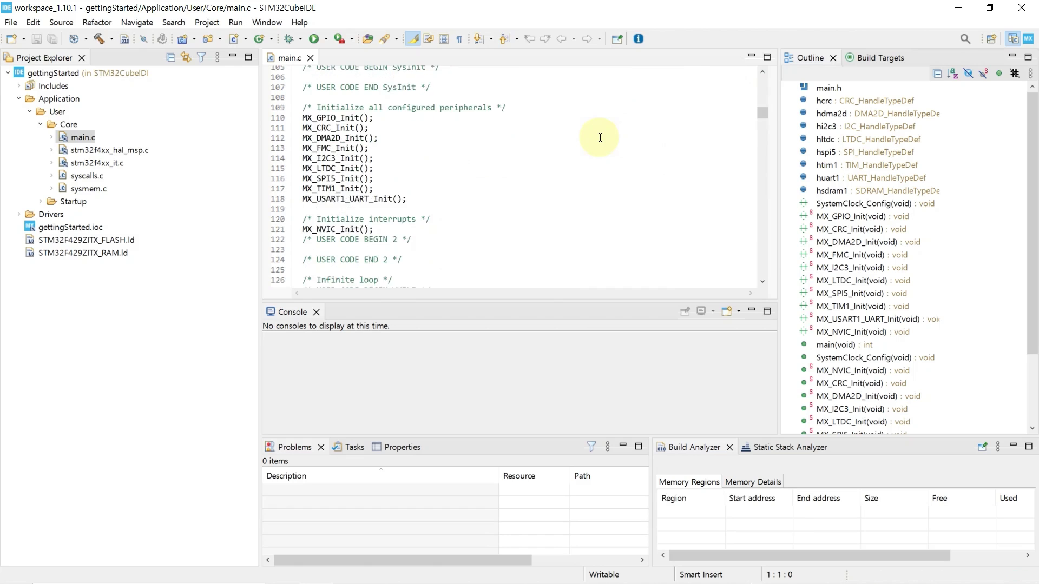
pyautogui.scroll(-4, 398, 181)
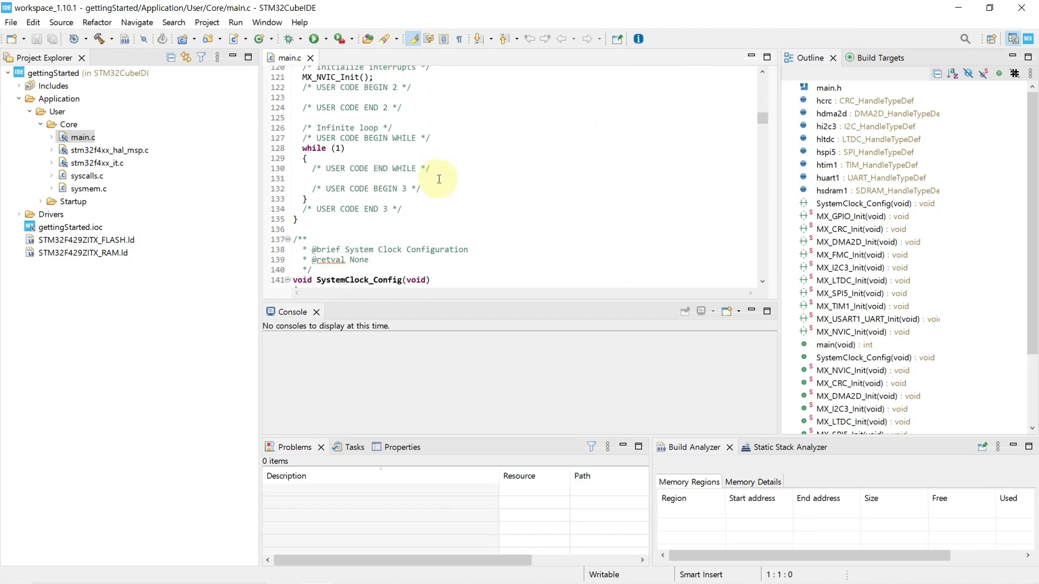
pyautogui.click(301, 189)
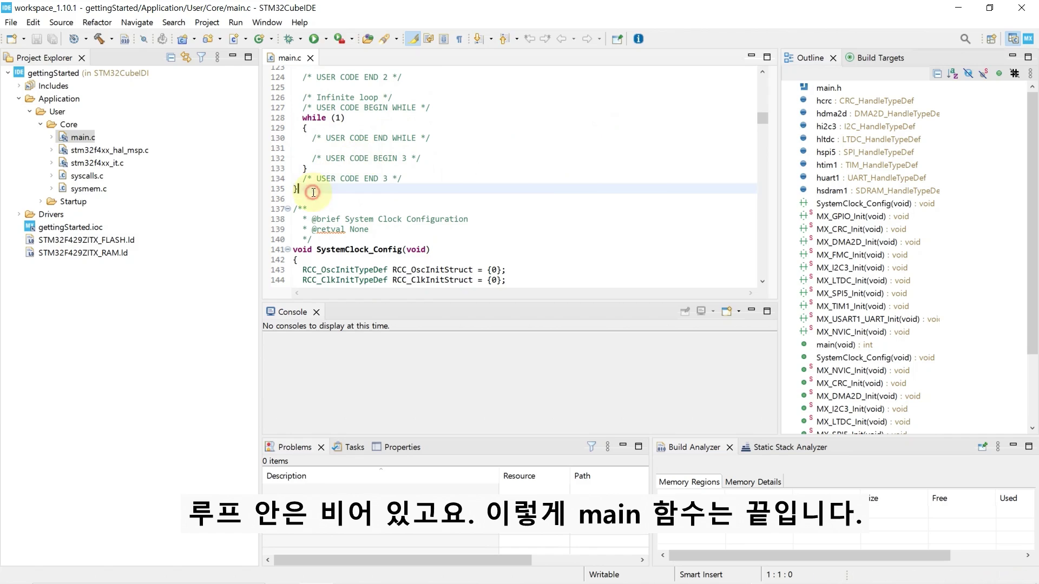
pyautogui.scroll(-10, 580, 176)
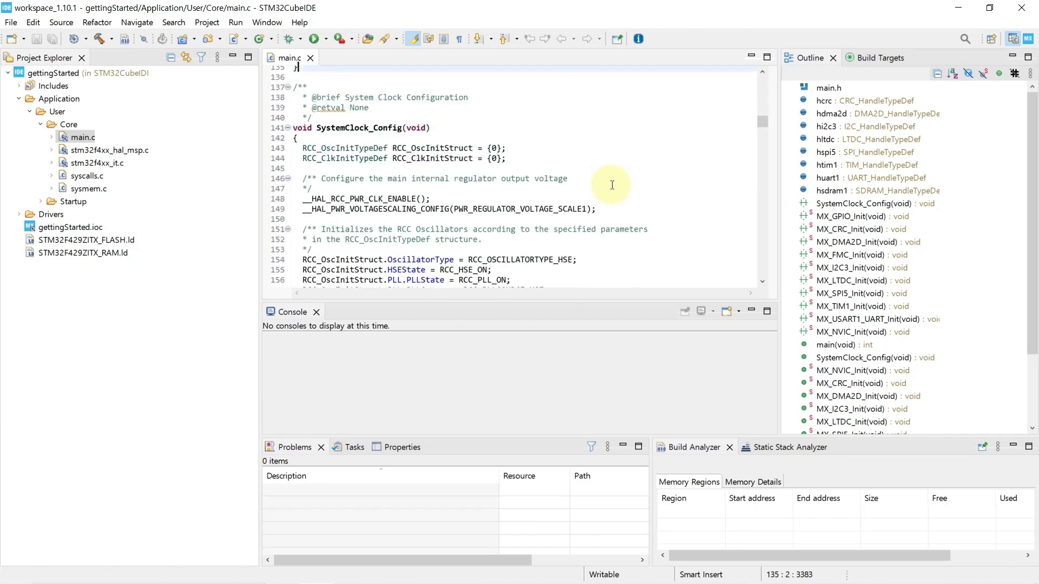
pyautogui.scroll(1, 614, 185)
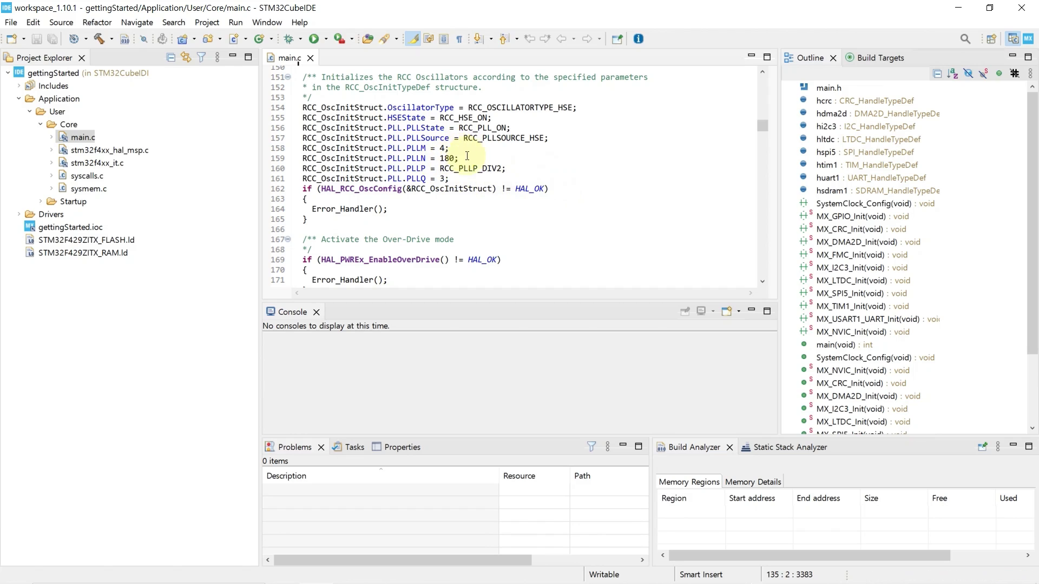
pyautogui.scroll(-2, 578, 155)
pyautogui.scroll(-11, 578, 155)
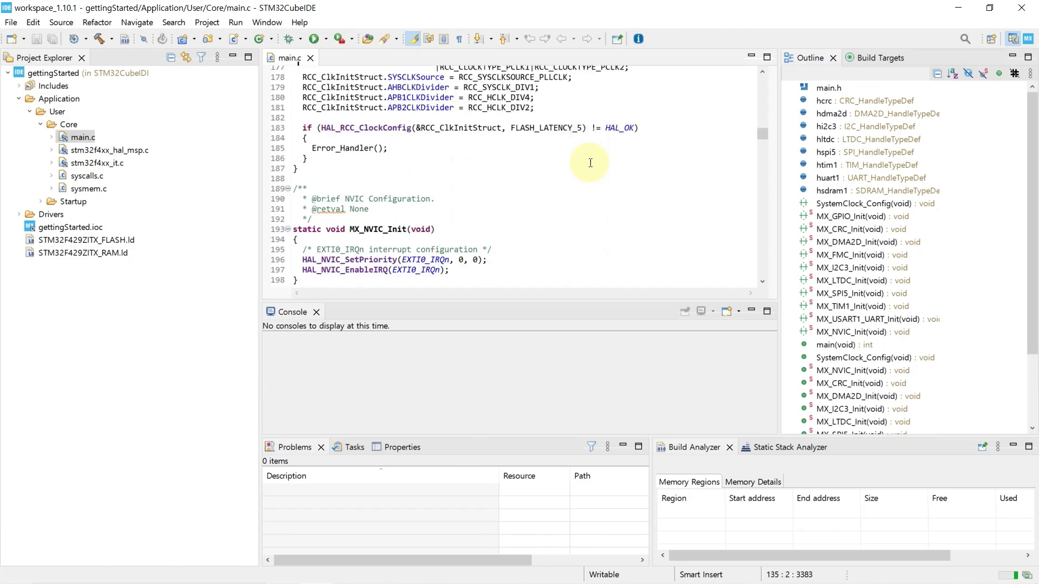